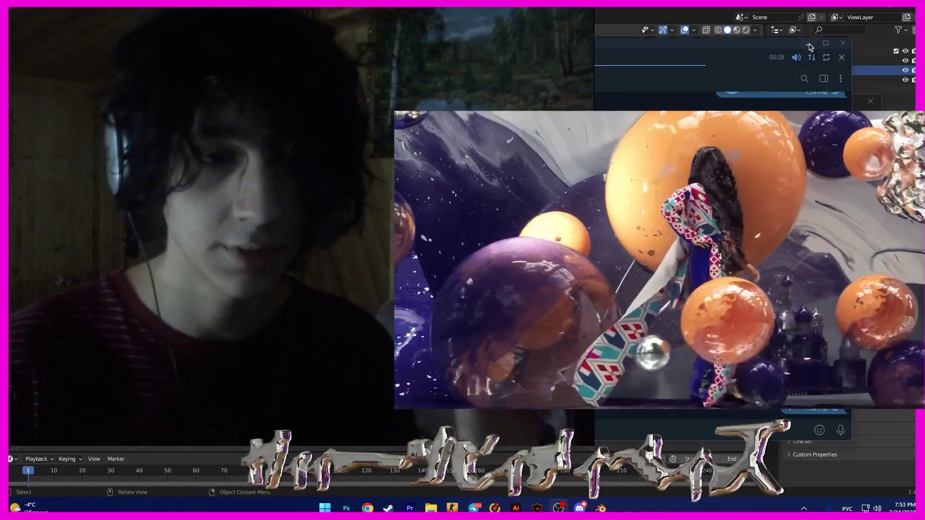
{"action": "left_click", "coordinate": [809, 44]}
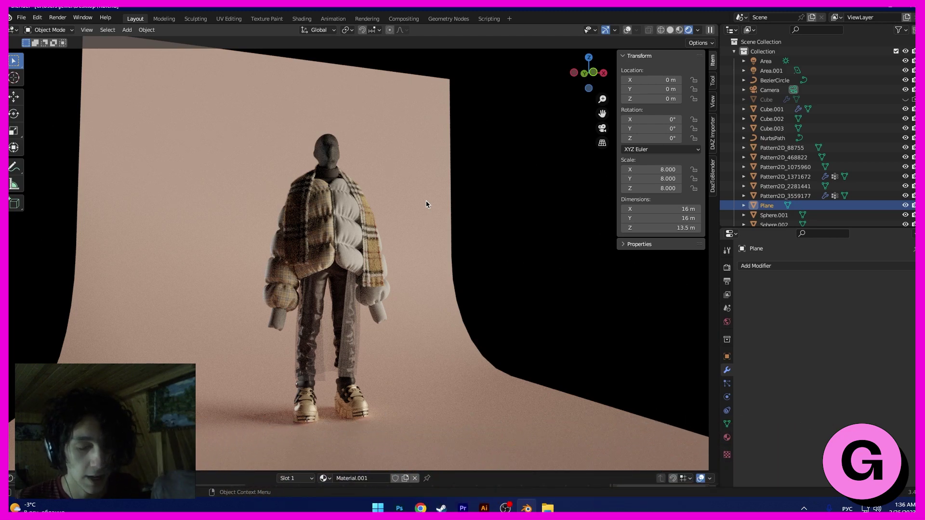
{"action": "middle_click_drag", "start_coordinate": [427, 205], "coordinate": [338, 212]}
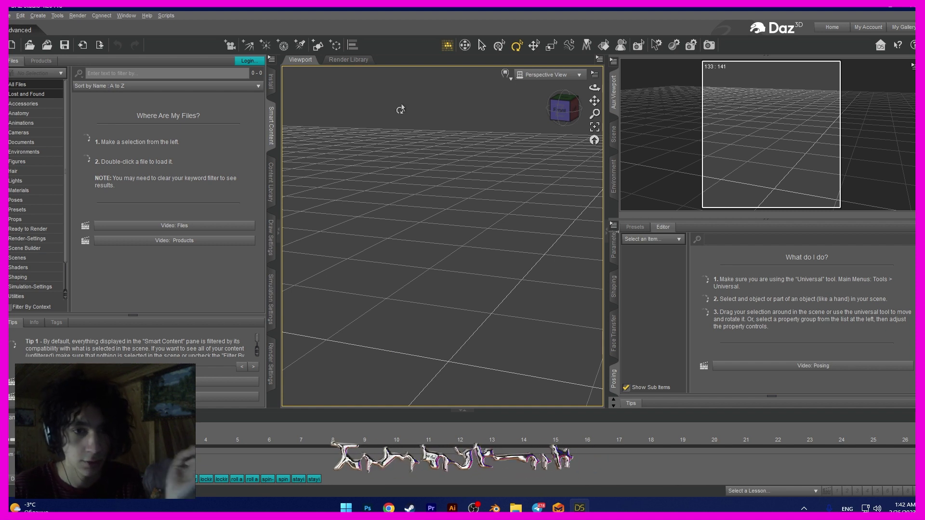
Load the Genesis 8 Basic Male actor from the Genesis 8 Male folder of the content library into the empty scene
{"action": "left_click", "coordinate": [272, 182]}
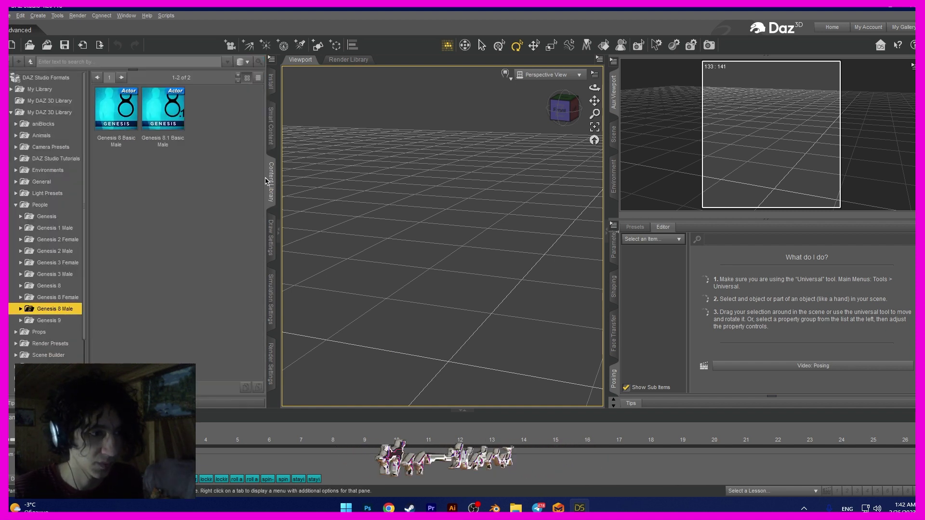
{"action": "left_click", "coordinate": [40, 205]}
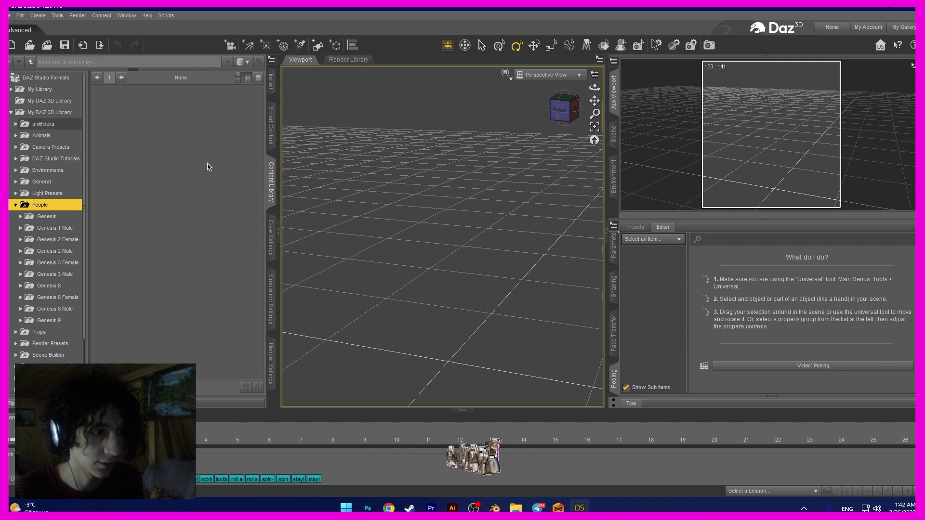
{"action": "left_click", "coordinate": [60, 299]}
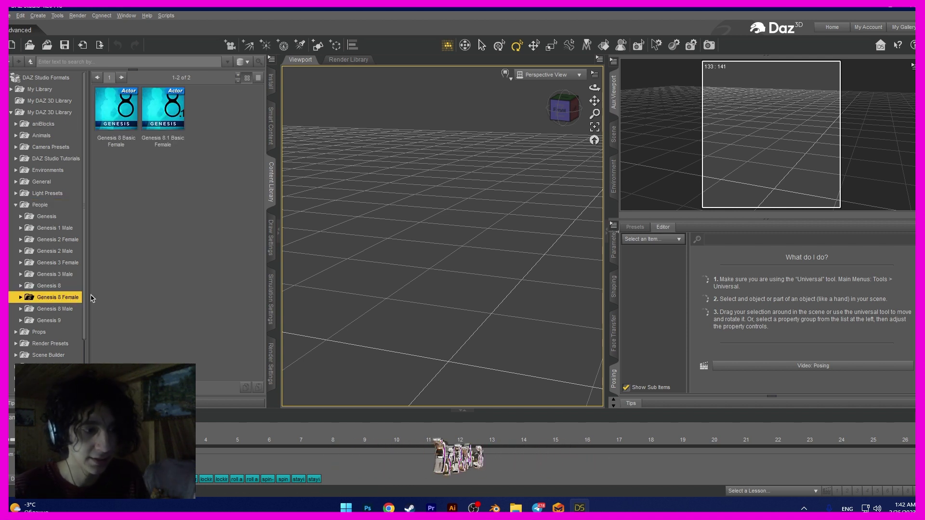
{"action": "left_click", "coordinate": [56, 309]}
{"action": "left_click", "coordinate": [123, 121]}
{"action": "double_click", "coordinate": [123, 121]}
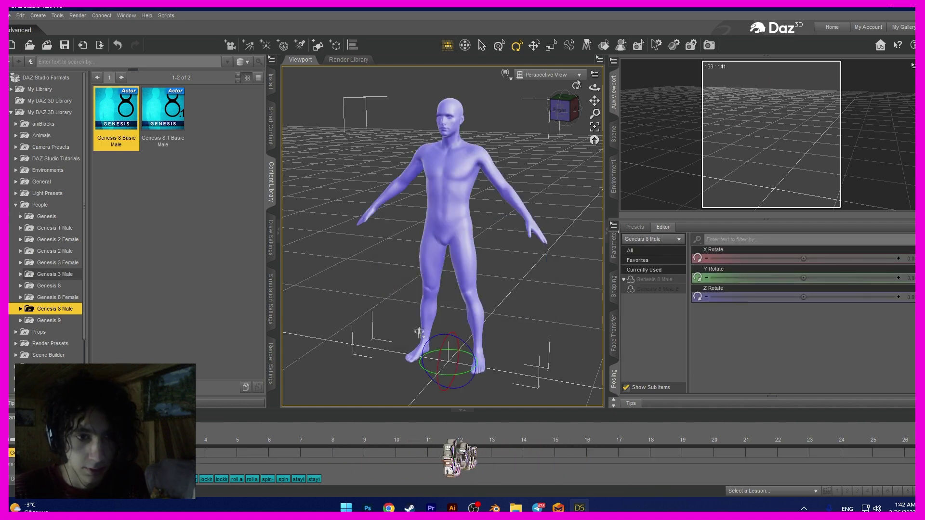
Apply Composed Base Male Pose 03M from the Genesis 8 Male composed poses to the figure at about 5 on the timeline
{"action": "mouse_move", "coordinate": [595, 88]}
{"action": "left_mouse_down"}
{"action": "mouse_move", "coordinate": [626, 77]}
{"action": "mouse_move", "coordinate": [588, 97]}
{"action": "left_mouse_up"}
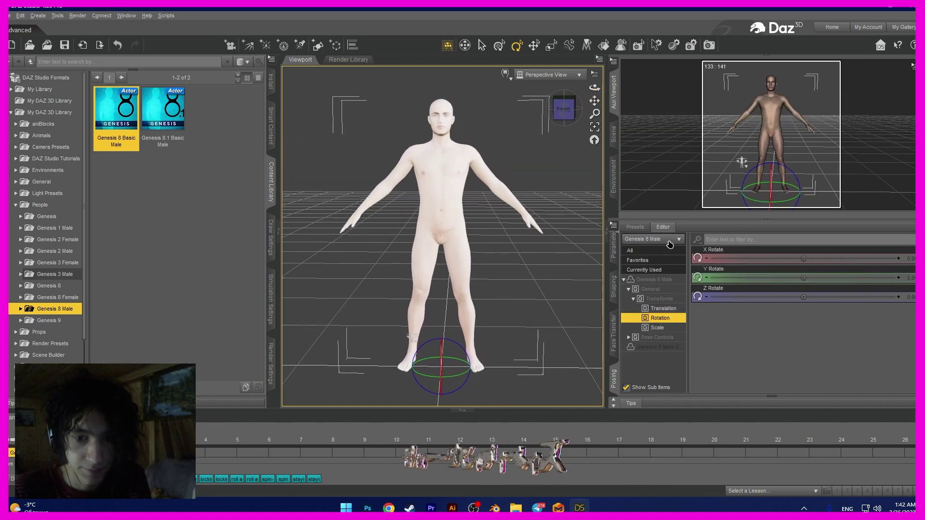
{"action": "left_click", "coordinate": [663, 289]}
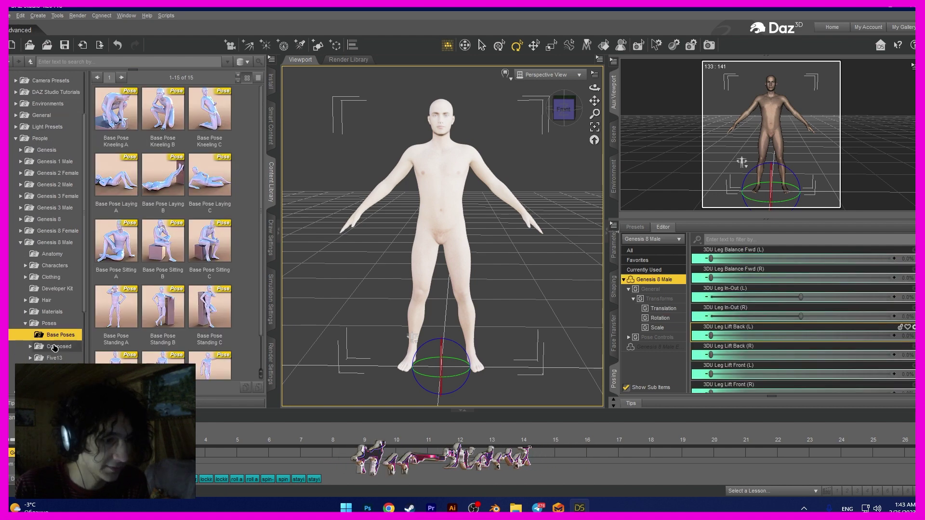
{"action": "left_click", "coordinate": [51, 348]}
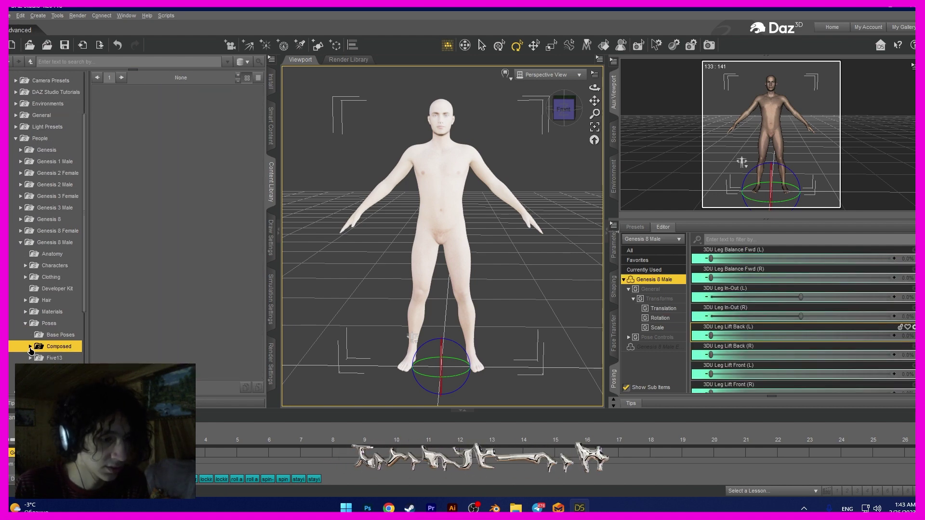
{"action": "left_click", "coordinate": [30, 347]}
{"action": "left_click", "coordinate": [57, 358]}
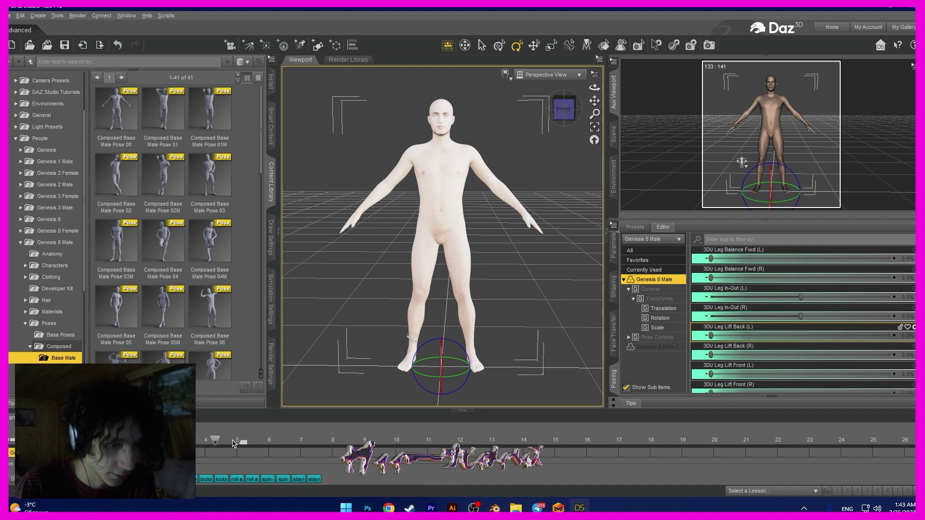
{"action": "left_click_drag", "start_coordinate": [262, 122], "coordinate": [269, 205]}
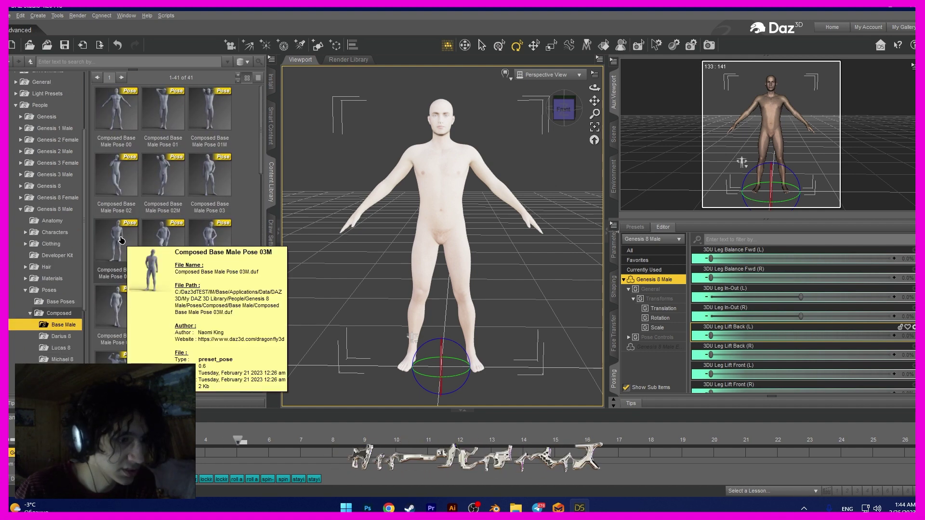
{"action": "double_click", "coordinate": [122, 240]}
{"action": "left_click", "coordinate": [474, 264]}
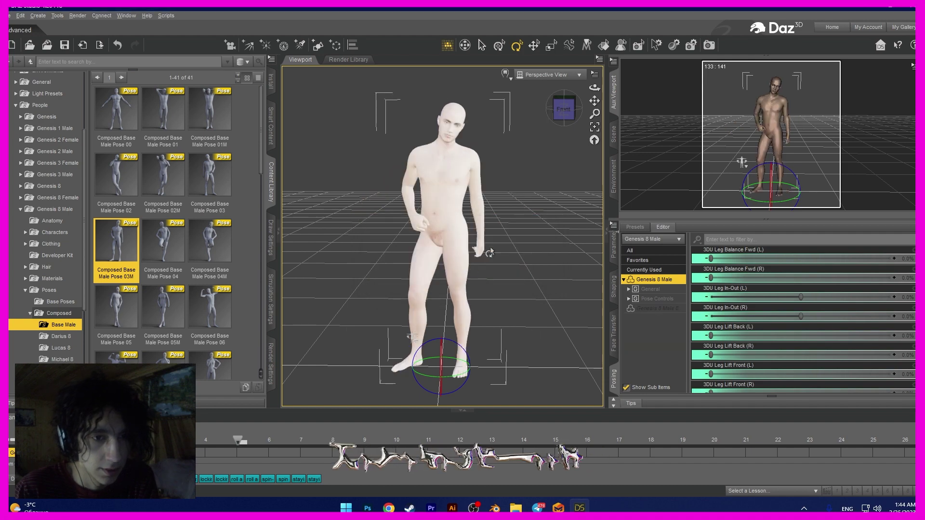
Pull the figure's right hand slightly outward from the hip and deselect the figure
{"action": "left_click_drag", "start_coordinate": [589, 82], "coordinate": [596, 100]}
{"action": "left_click_drag", "start_coordinate": [423, 222], "coordinate": [404, 225]}
{"action": "left_click", "coordinate": [543, 186]}
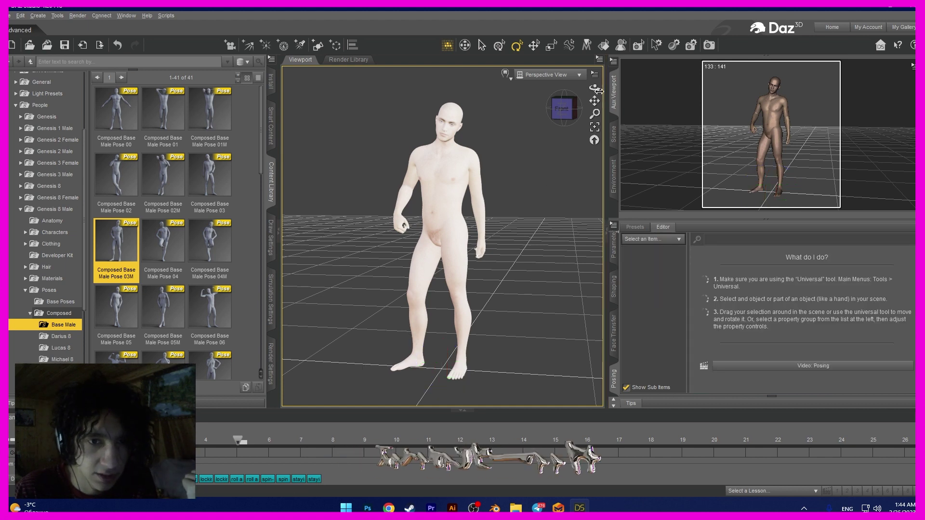
{"action": "left_click_drag", "start_coordinate": [595, 88], "coordinate": [600, 87]}
Scrub back through the pose transition and bake the aniMate2 track to the studio timeline, accepting the transfer
{"action": "left_click_drag", "start_coordinate": [237, 440], "coordinate": [144, 440]}
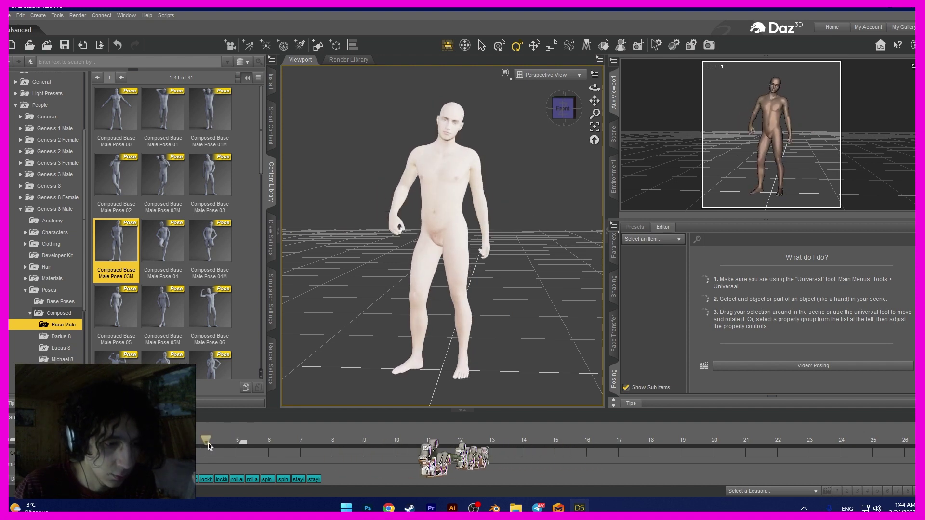
{"action": "left_click_drag", "start_coordinate": [225, 448], "coordinate": [207, 447]}
{"action": "right_click", "coordinate": [191, 458]}
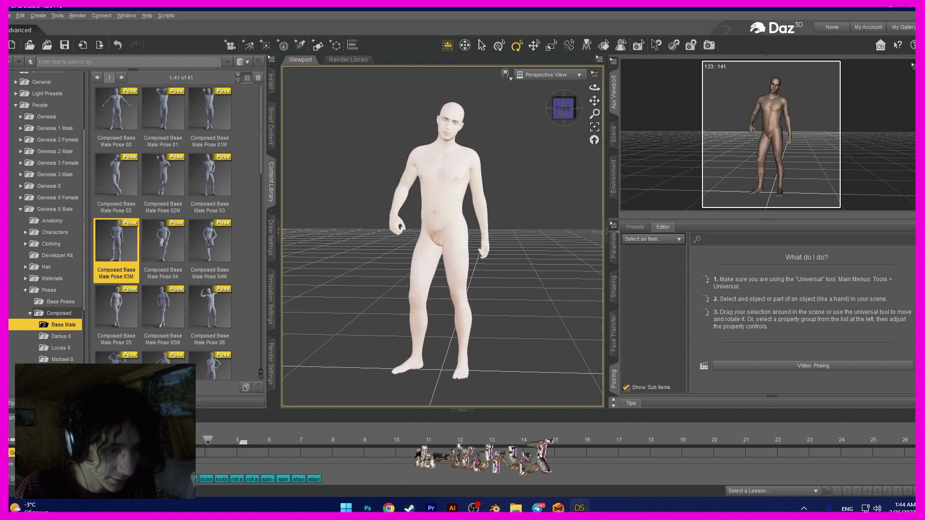
{"action": "right_click", "coordinate": [169, 461]}
{"action": "left_click", "coordinate": [218, 466]}
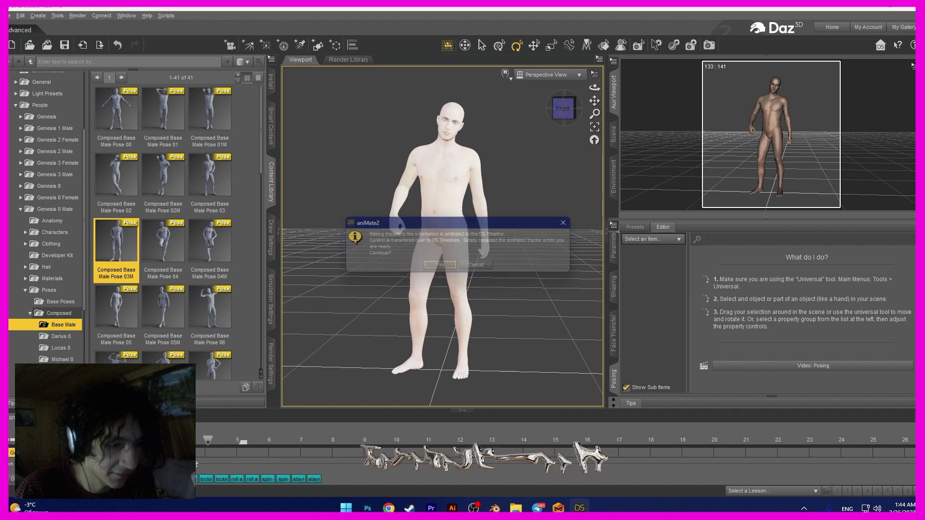
{"action": "key", "text": "Return"}
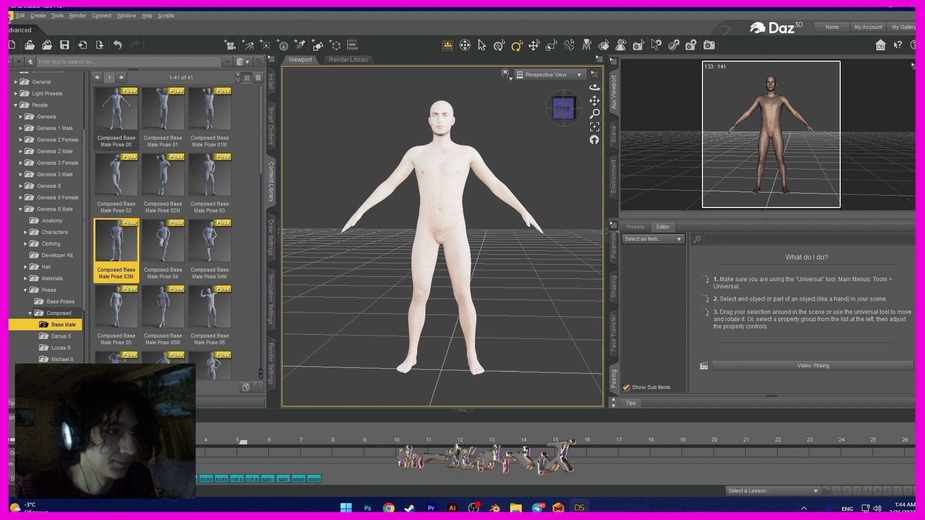
Export the animated figure to the Desktop as an Autodesk FBX file named tutorial, with Merge Clothing Into Figure Skeleton enabled
{"action": "left_click", "coordinate": [9, 15]}
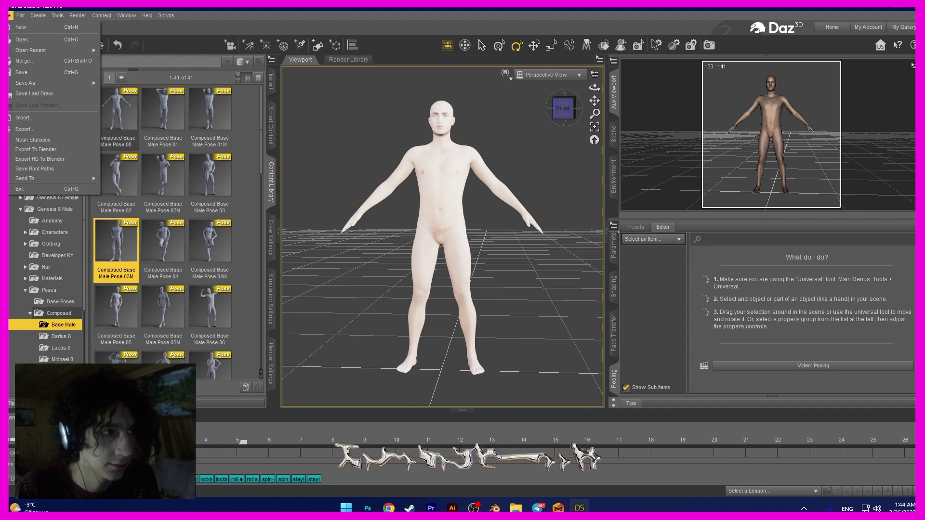
{"action": "left_click", "coordinate": [38, 130]}
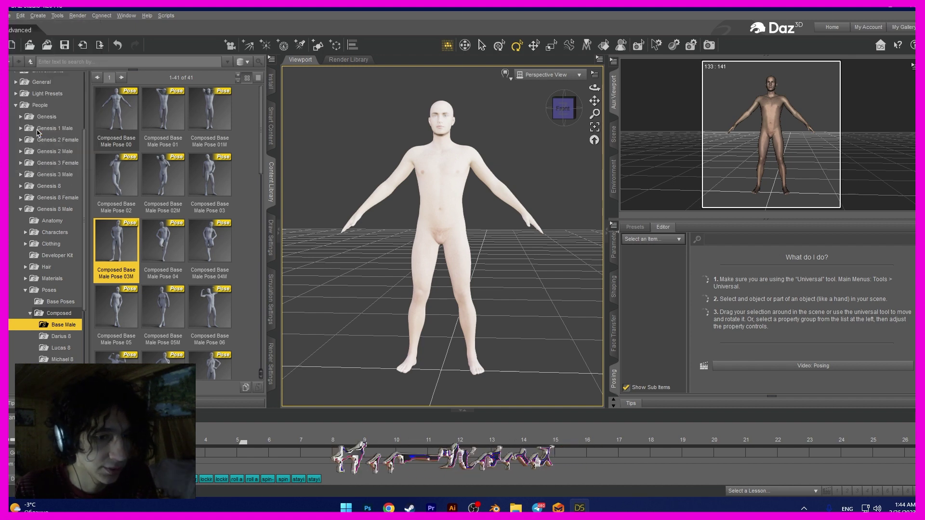
{"action": "left_click", "coordinate": [40, 106]}
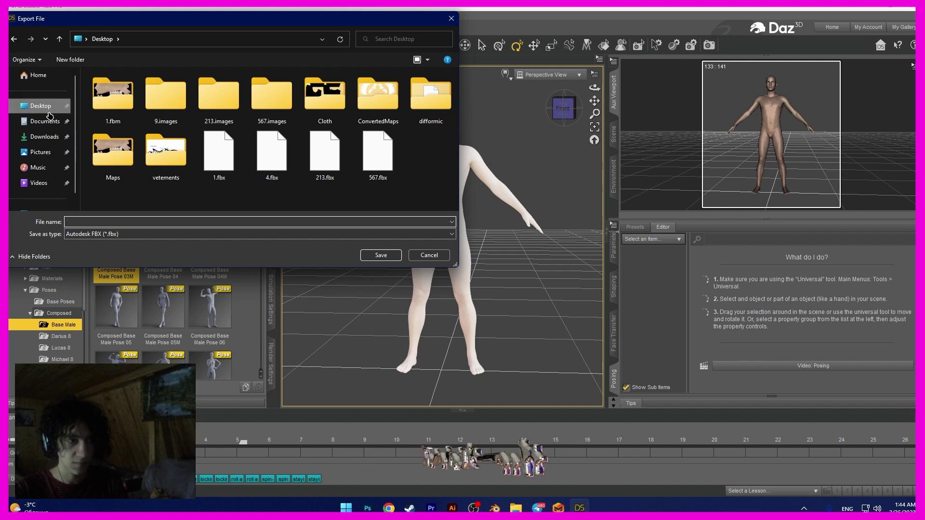
{"action": "left_click", "coordinate": [388, 220]}
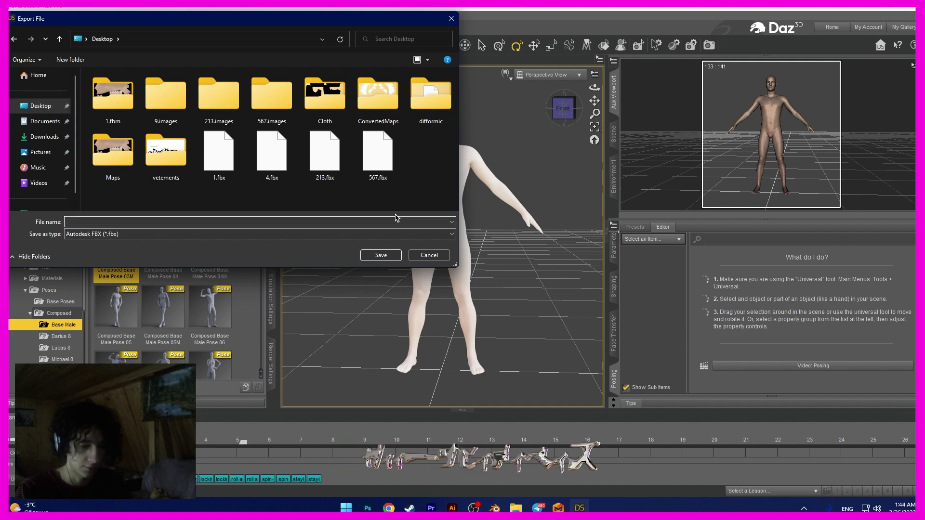
{"action": "type", "text": "tutorial"}
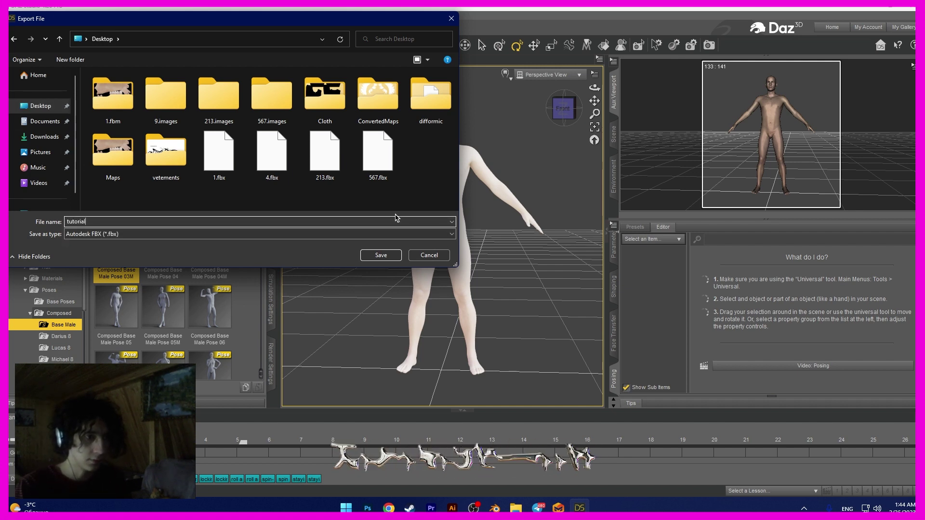
{"action": "left_click", "coordinate": [381, 255]}
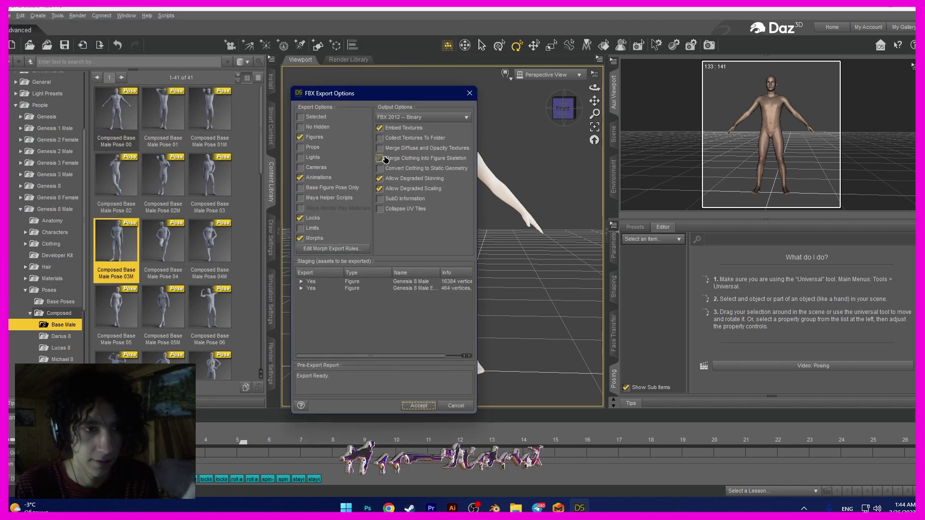
{"action": "left_click_drag", "start_coordinate": [366, 94], "coordinate": [360, 81]}
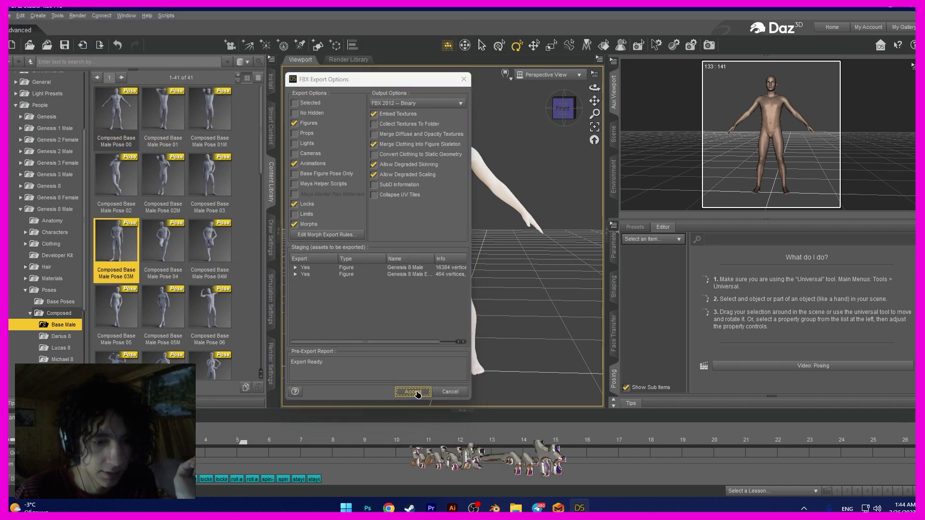
{"action": "left_click", "coordinate": [414, 392]}
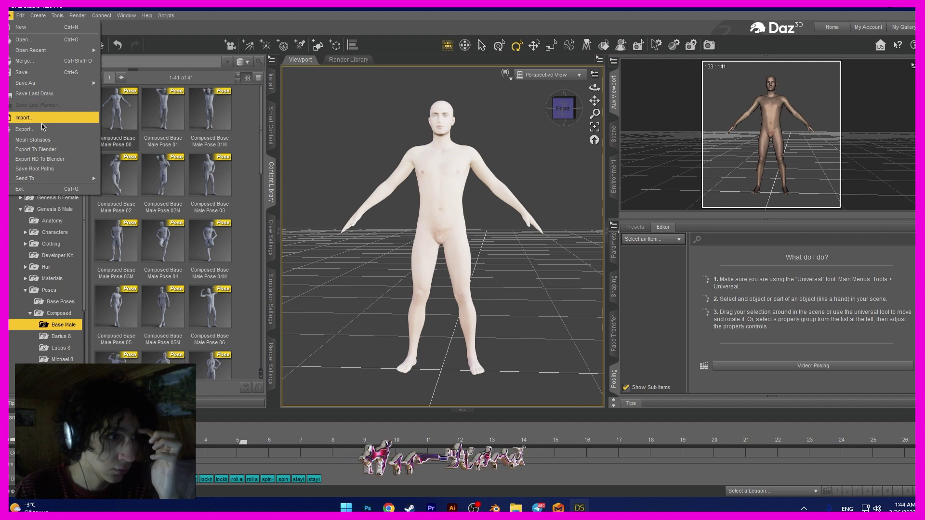
{"action": "left_click", "coordinate": [140, 234]}
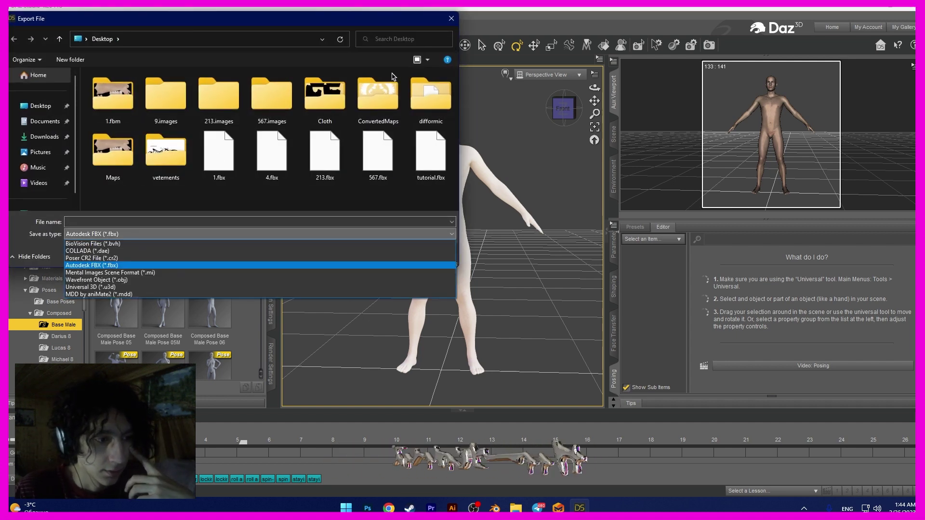
{"action": "left_click", "coordinate": [121, 222]}
{"action": "left_click", "coordinate": [115, 219]}
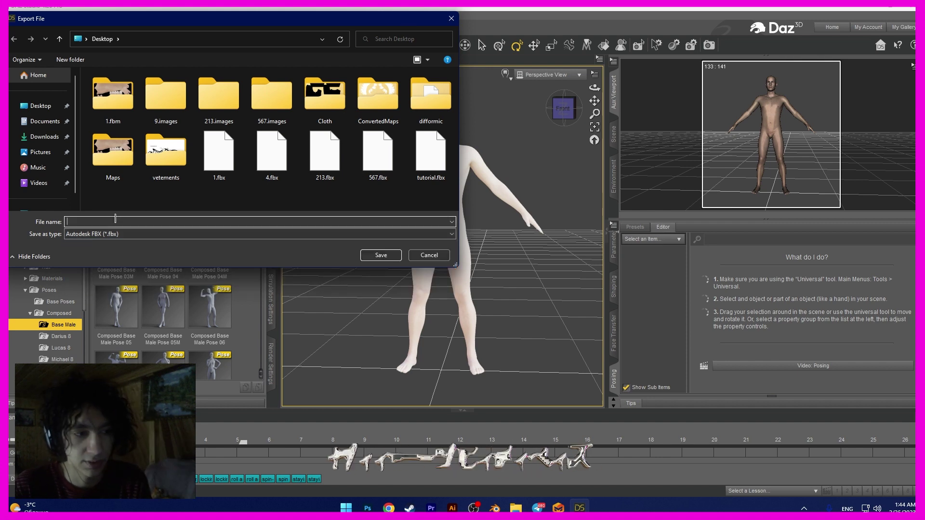
{"action": "left_click", "coordinate": [112, 237]}
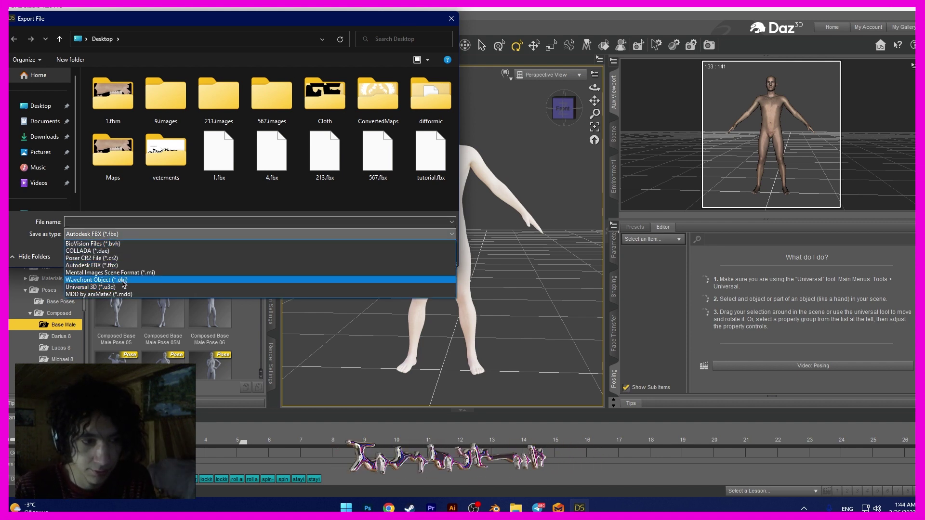
{"action": "left_click", "coordinate": [123, 280]}
{"action": "left_click", "coordinate": [451, 18]}
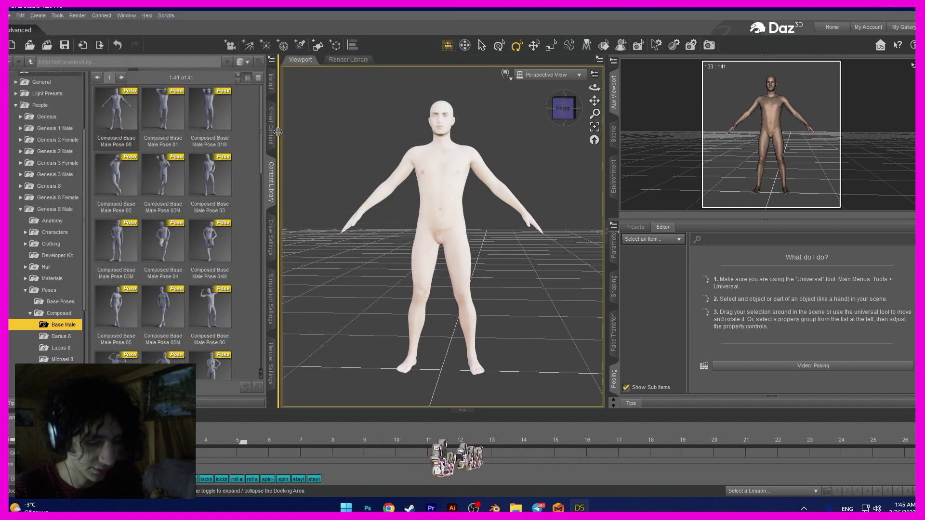
Save the scene as tutorial in the Desktop's difformic folder, accepting the scene save options with compression enabled
{"action": "key", "text": "ctrl+s"}
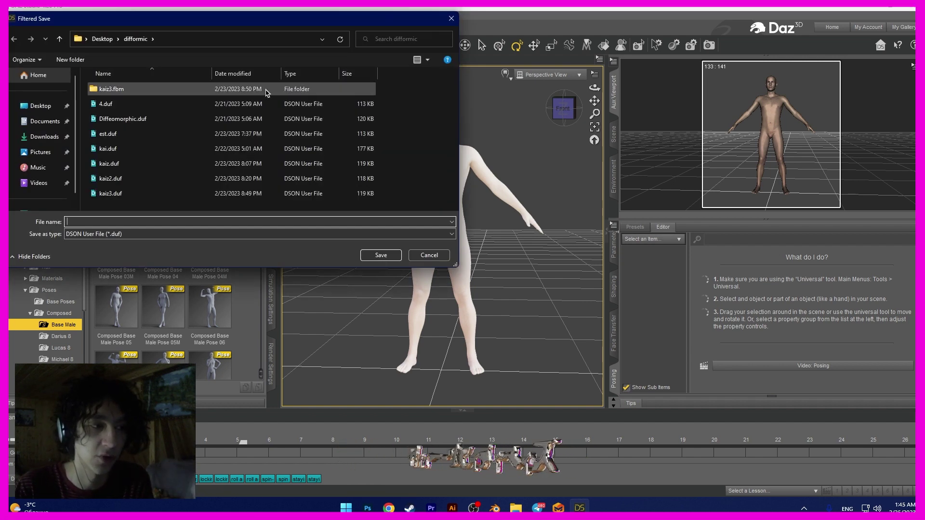
{"action": "left_click", "coordinate": [69, 104]}
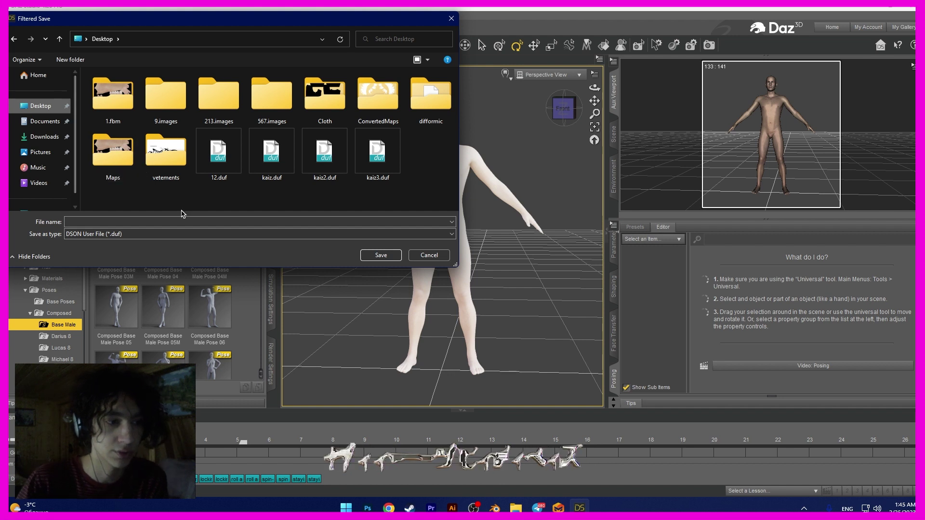
{"action": "left_click", "coordinate": [428, 99]}
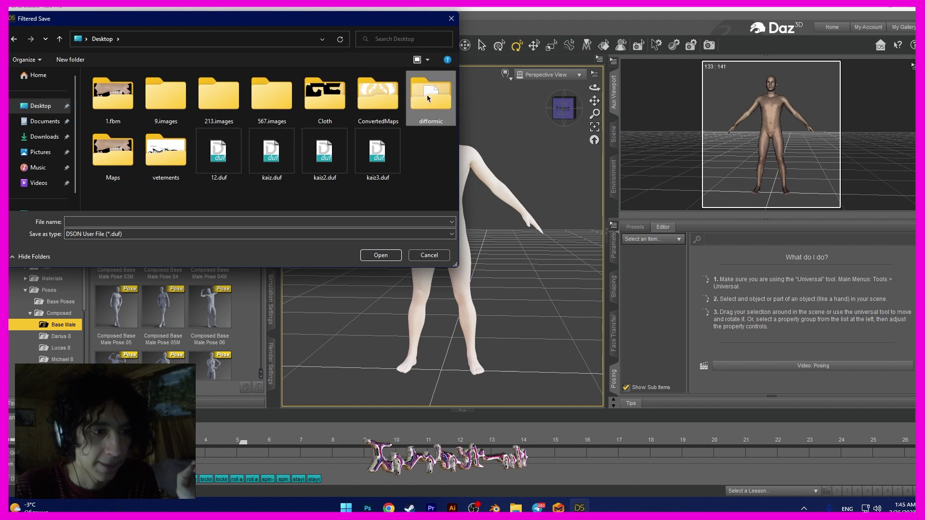
{"action": "double_click", "coordinate": [428, 98]}
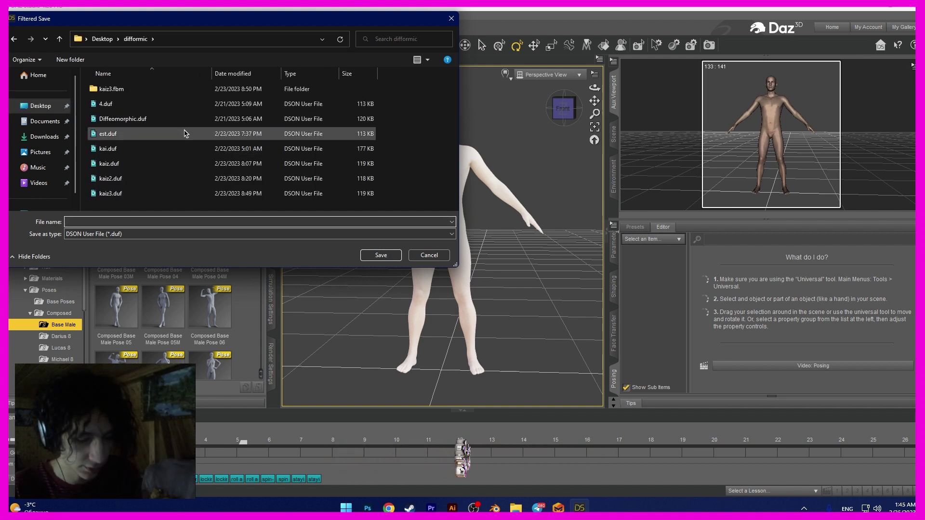
{"action": "type", "text": "tutor"}
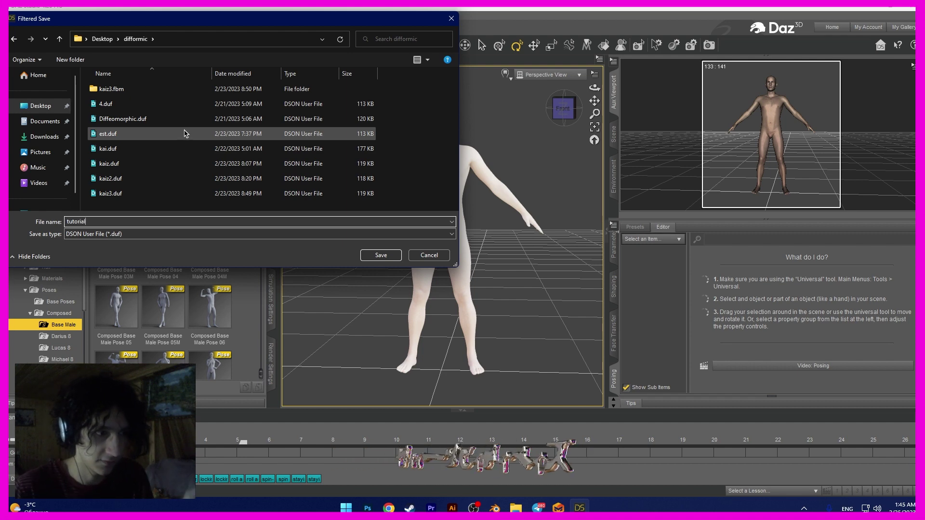
{"action": "type", "text": "ial"}
{"action": "left_click", "coordinate": [382, 255]}
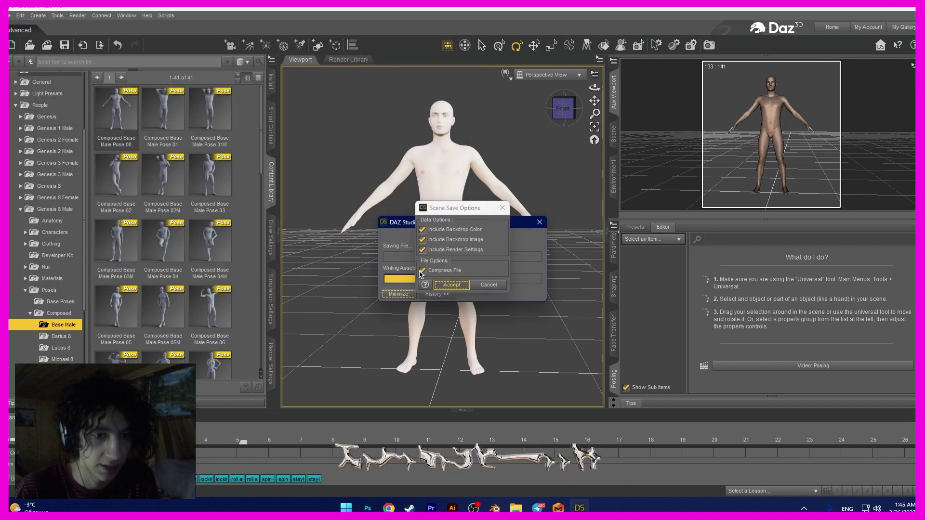
{"action": "left_click", "coordinate": [451, 285]}
Export the scene to Blender as tutorial.dbz in the difformic folder
{"action": "left_click", "coordinate": [10, 15]}
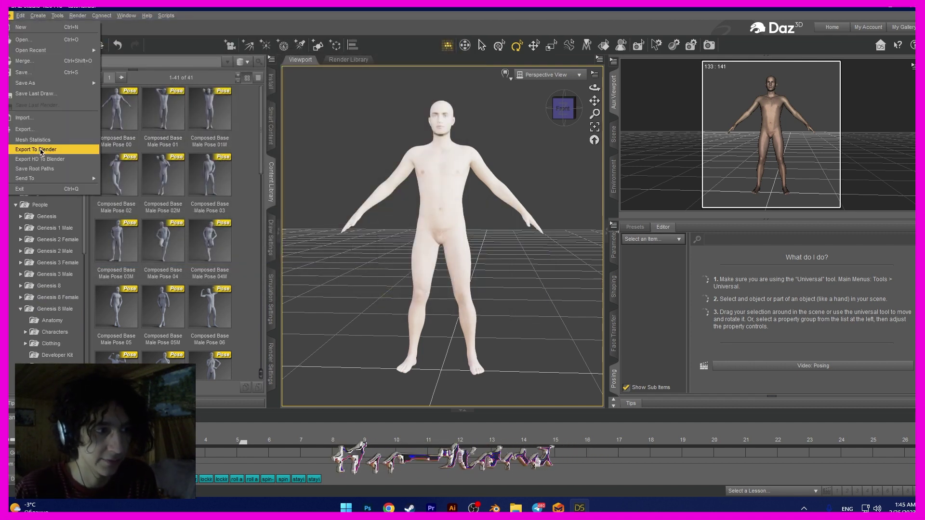
{"action": "left_click", "coordinate": [42, 150]}
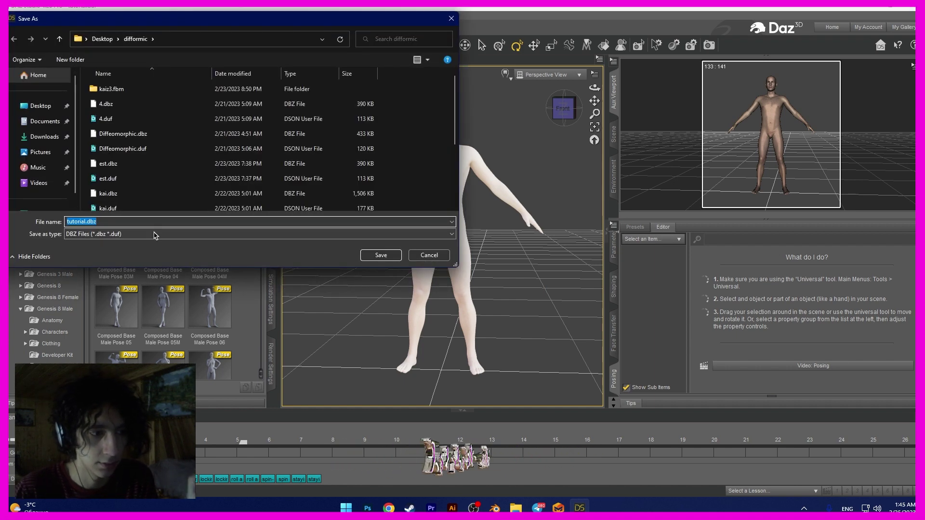
{"action": "left_click", "coordinate": [381, 256]}
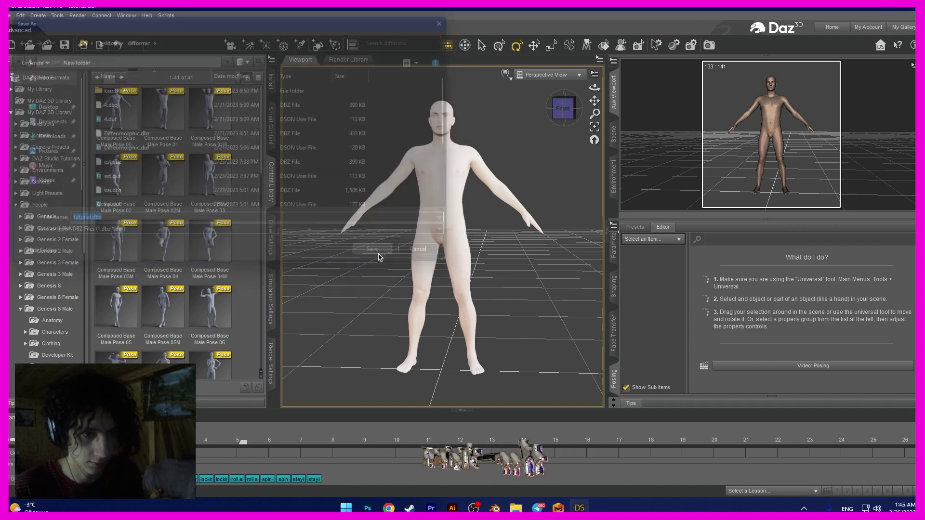
{"action": "left_click", "coordinate": [458, 261]}
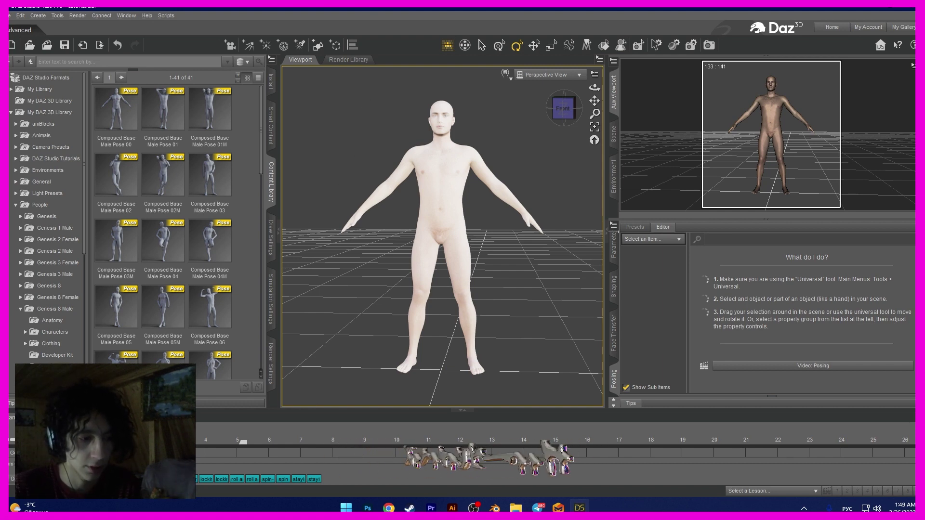
Scrub through the pose animation on the timeline and try to save it as a Pose Preset without selecting the figure
{"action": "mouse_move", "coordinate": [80, 441]}
{"action": "left_mouse_down"}
{"action": "mouse_move", "coordinate": [235, 440]}
{"action": "mouse_move", "coordinate": [79, 441]}
{"action": "left_mouse_up"}
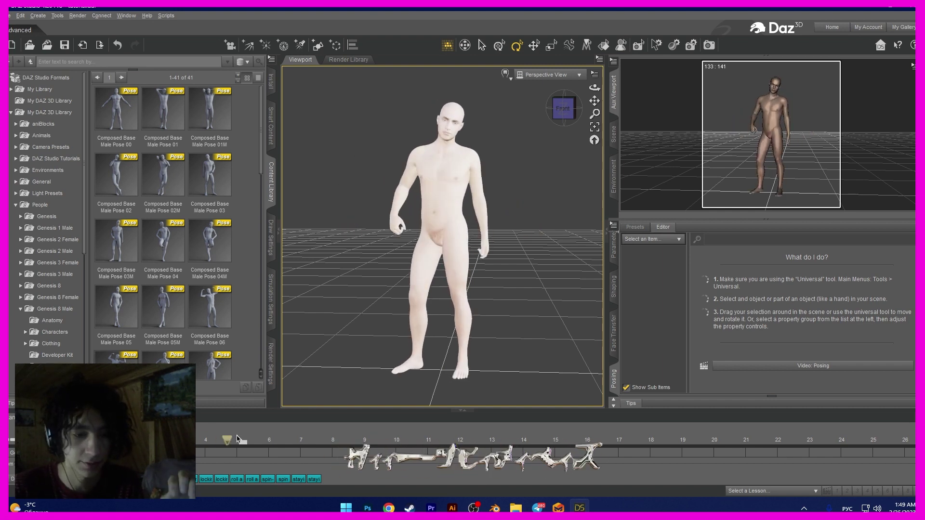
{"action": "left_click", "coordinate": [8, 16]}
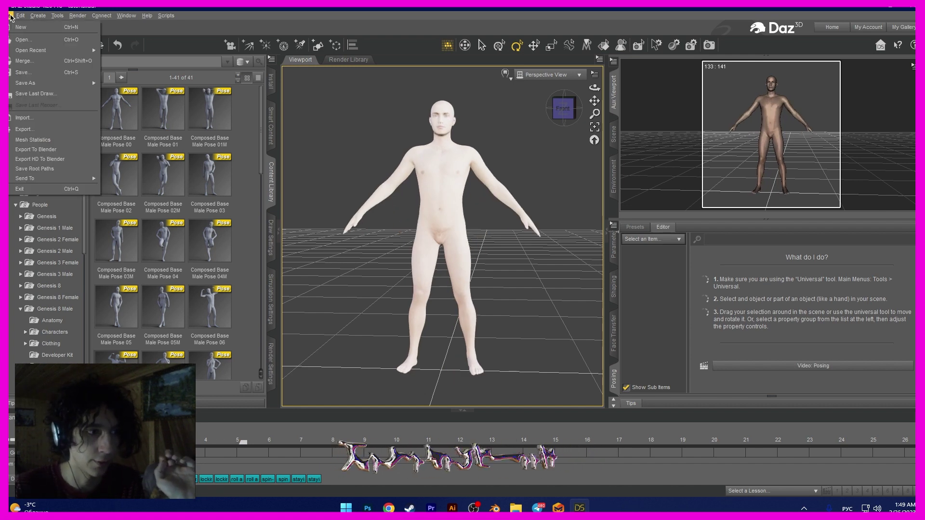
{"action": "left_click", "coordinate": [9, 15]}
{"action": "left_click", "coordinate": [8, 16]}
{"action": "mouse_move", "coordinate": [26, 87]}
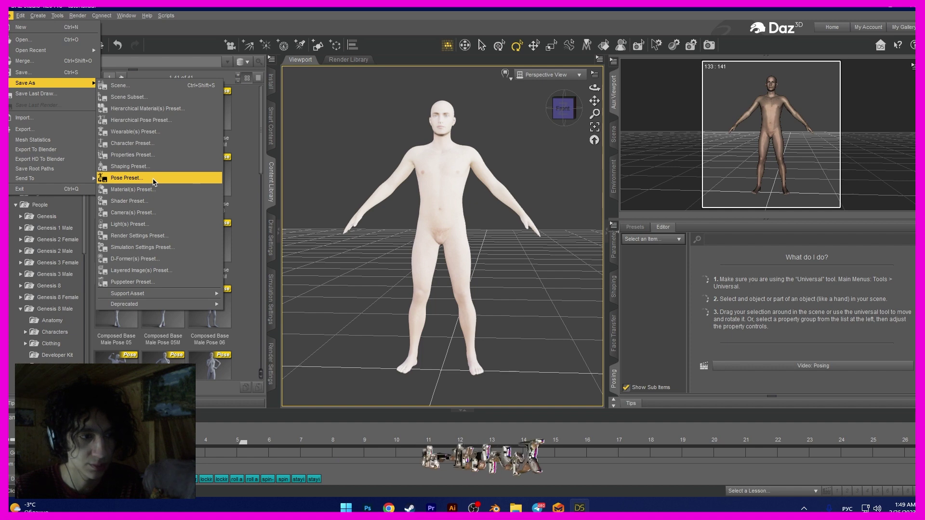
{"action": "left_click", "coordinate": [154, 179]}
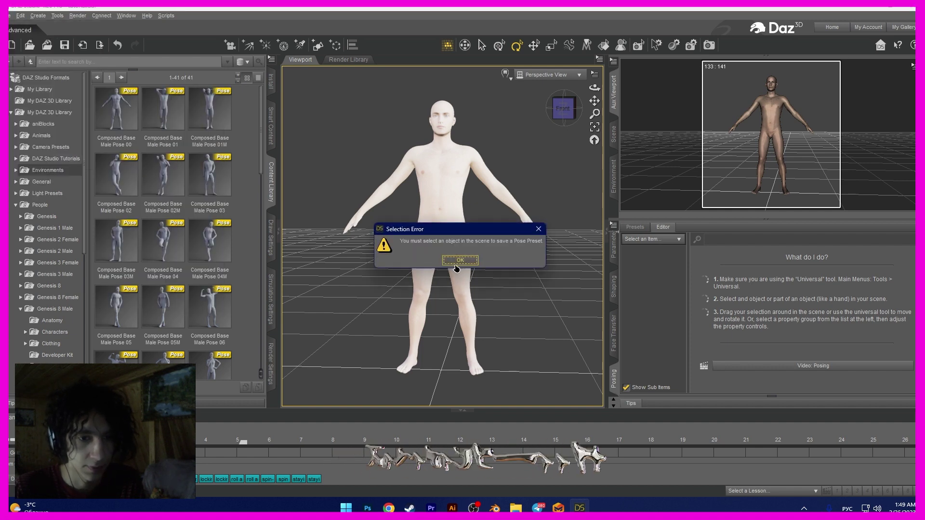
{"action": "left_click", "coordinate": [461, 262]}
Select the figure and save its animated range, frames 0 to 151, to the Desktop as a Pose Preset named tutorial
{"action": "left_click", "coordinate": [448, 204]}
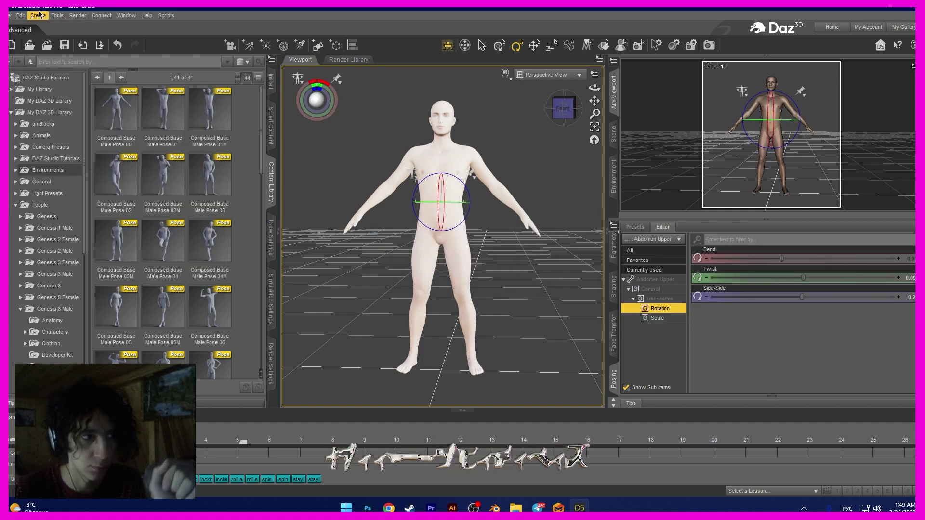
{"action": "left_click", "coordinate": [9, 15]}
{"action": "mouse_move", "coordinate": [49, 82]}
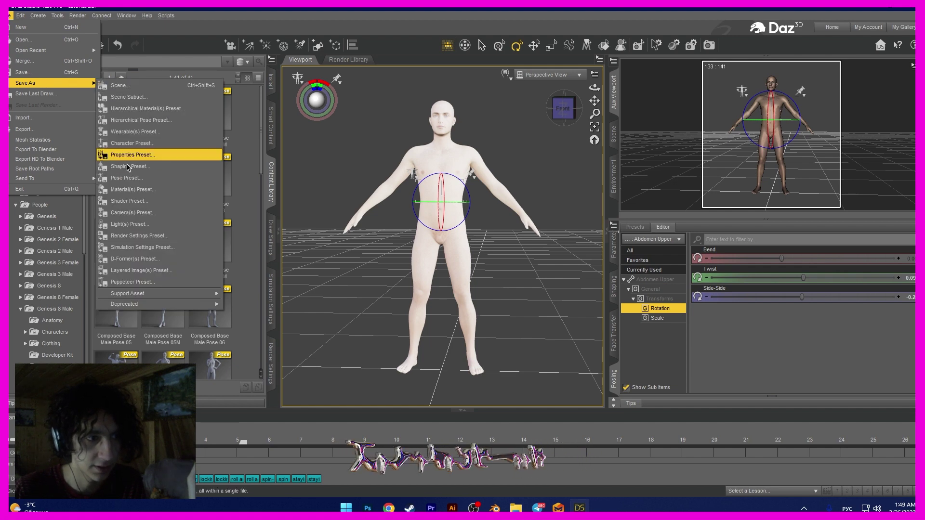
{"action": "left_click", "coordinate": [143, 155]}
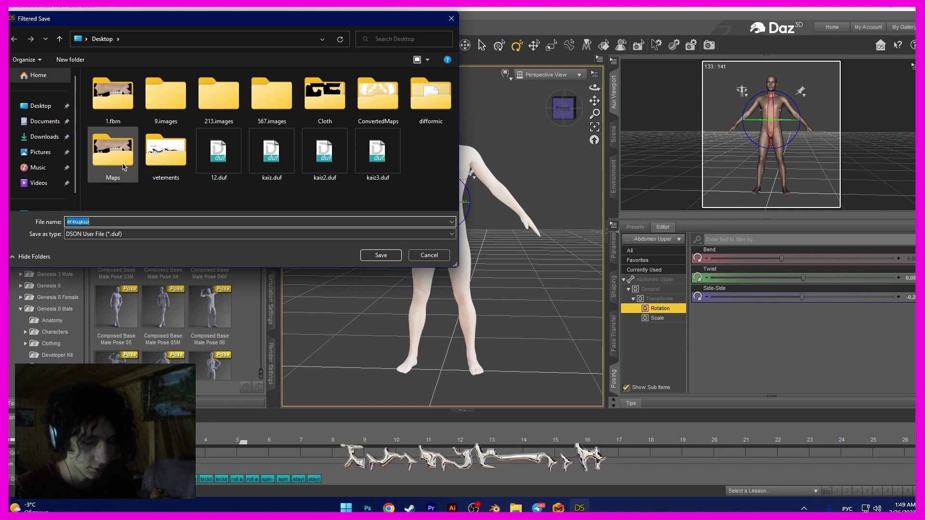
{"action": "type", "text": "tut"}
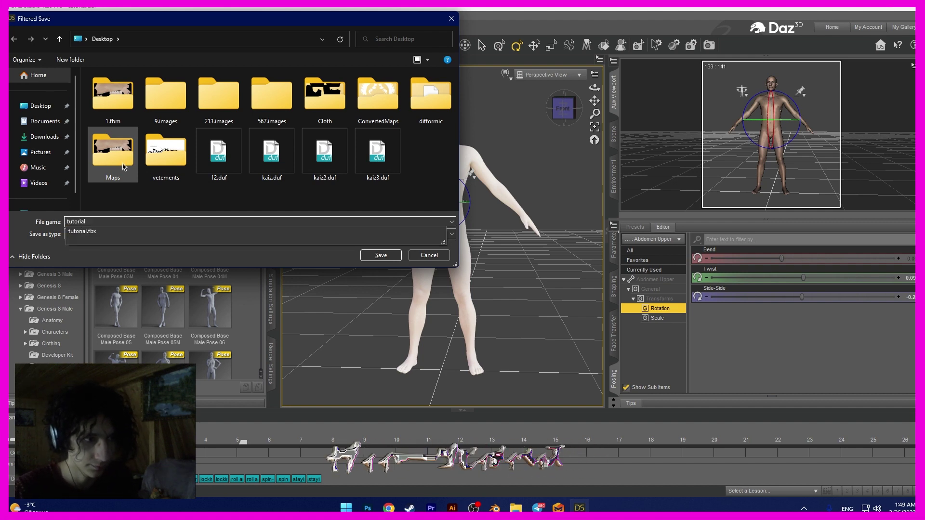
{"action": "type", "text": "orial"}
{"action": "key", "text": "Return"}
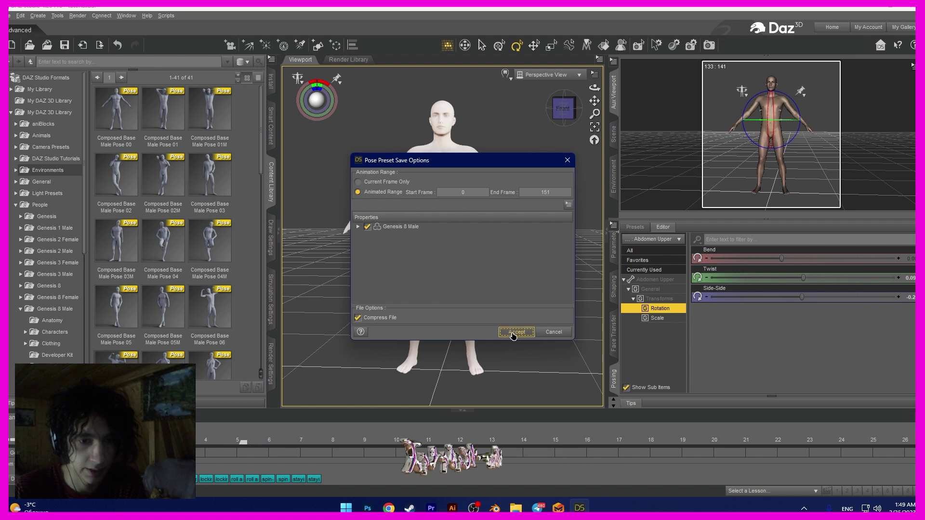
{"action": "left_click", "coordinate": [514, 334]}
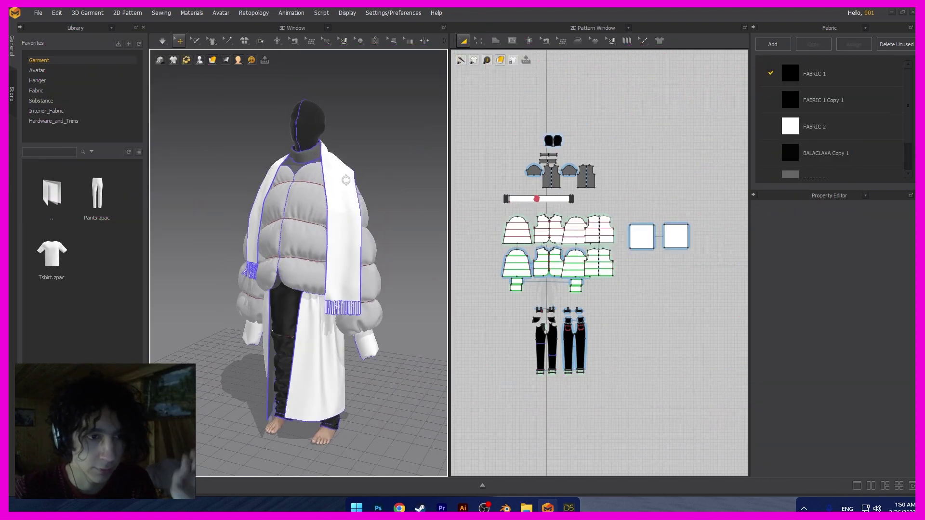
Switch to Marvelous Designer and import tutorial.fbx from the Desktop as an avatar, with the scale set to Auto Scale
{"action": "mouse_move", "coordinate": [377, 173]}
{"action": "right_mouse_down"}
{"action": "mouse_move", "coordinate": [395, 163]}
{"action": "mouse_move", "coordinate": [240, 176]}
{"action": "mouse_move", "coordinate": [379, 177]}
{"action": "right_mouse_up"}
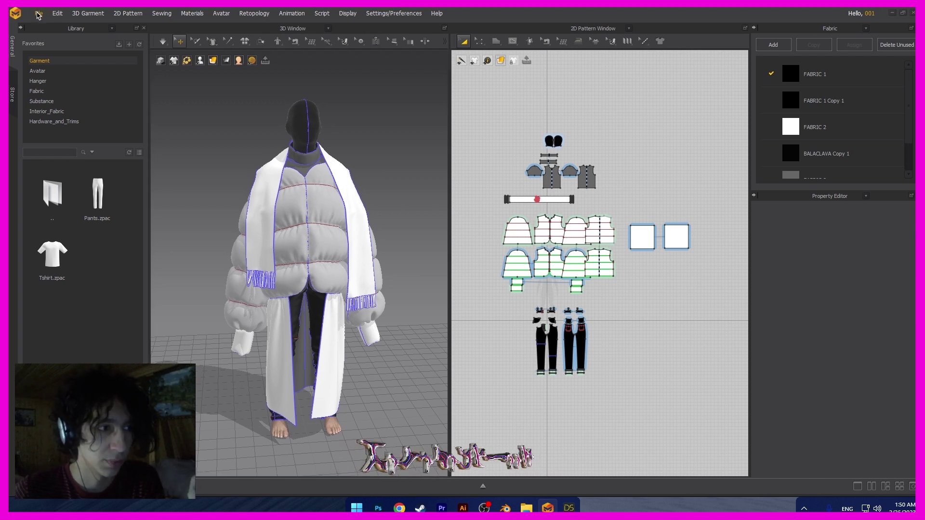
{"action": "left_click", "coordinate": [37, 12]}
{"action": "mouse_move", "coordinate": [50, 91]}
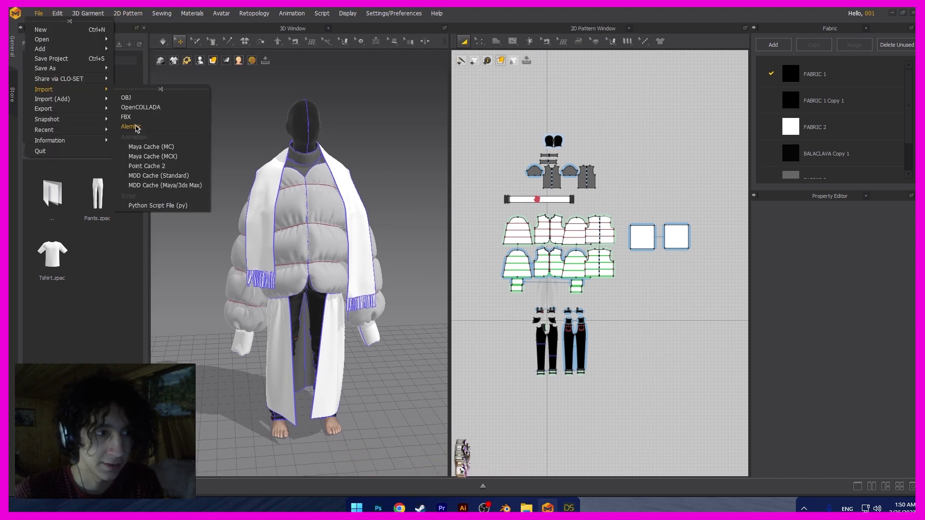
{"action": "left_click", "coordinate": [126, 118]}
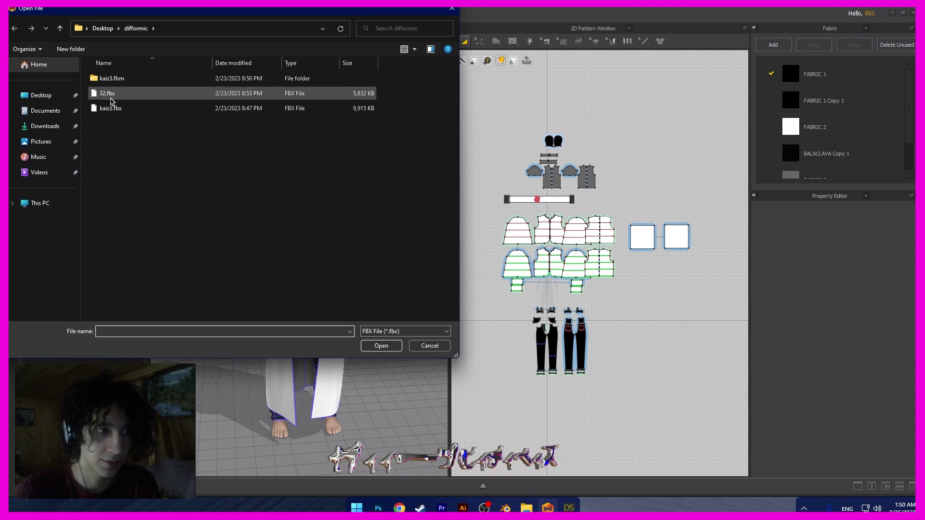
{"action": "left_click", "coordinate": [42, 95]}
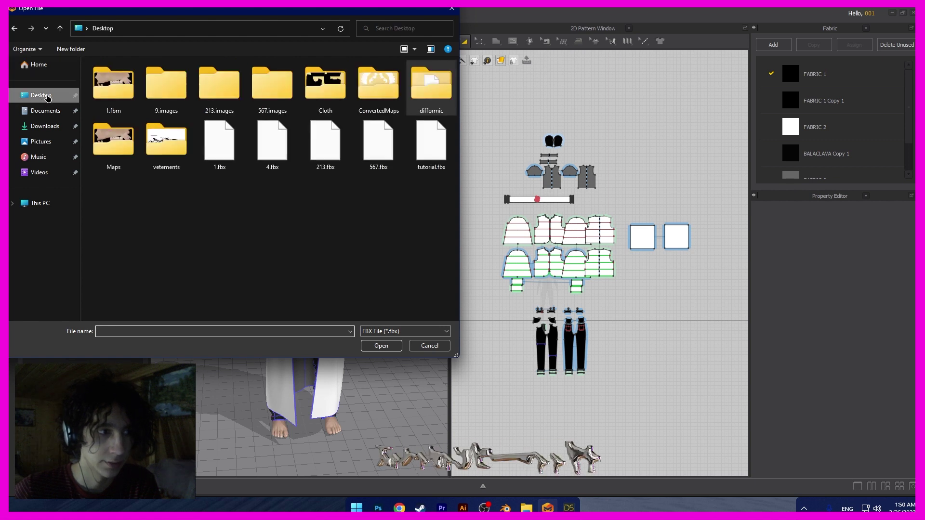
{"action": "left_click", "coordinate": [431, 142]}
{"action": "left_click", "coordinate": [382, 344]}
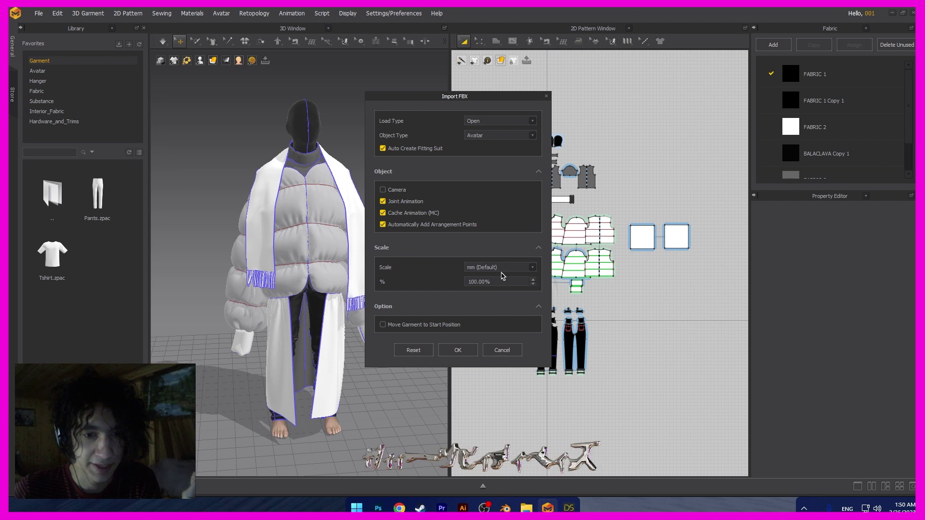
{"action": "left_click", "coordinate": [533, 267]}
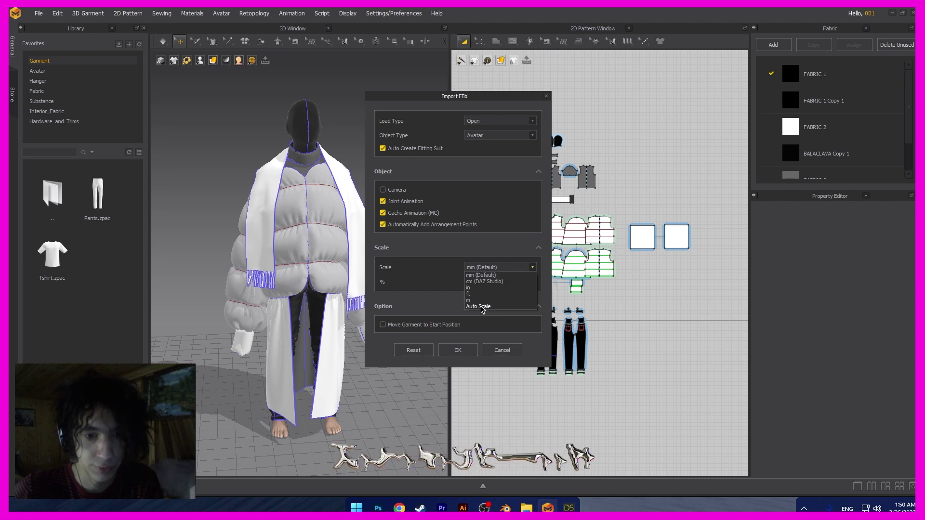
{"action": "left_click", "coordinate": [480, 307]}
{"action": "left_click", "coordinate": [458, 352]}
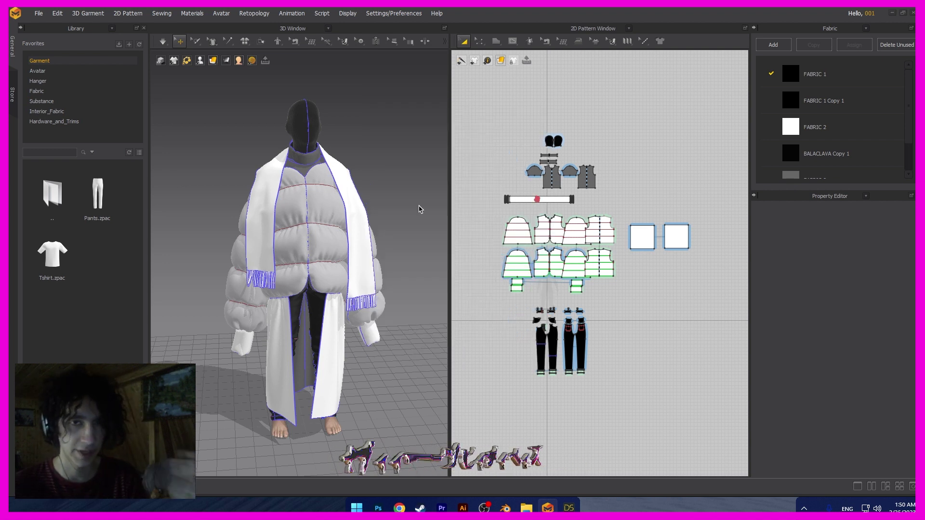
Delete the puffer jacket, scarf, grey top and square pattern pieces, keeping only the balaclava and trousers
{"action": "right_click_drag", "start_coordinate": [403, 145], "coordinate": [289, 137]}
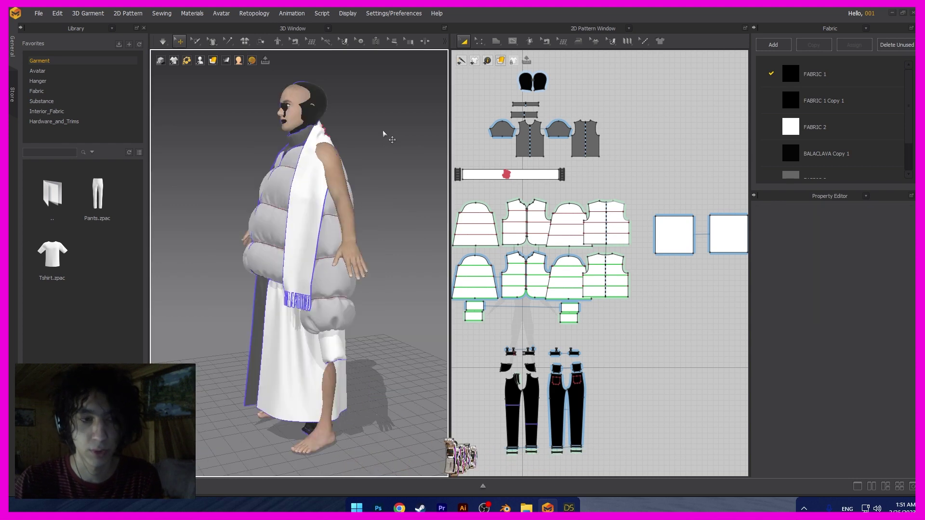
{"action": "right_click_drag", "start_coordinate": [384, 131], "coordinate": [347, 409]}
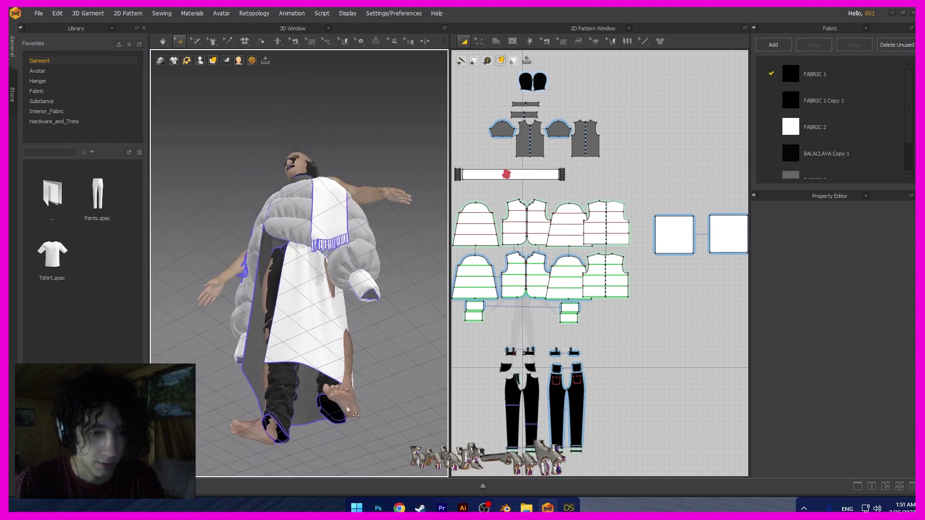
{"action": "right_click_drag", "start_coordinate": [387, 238], "coordinate": [378, 292]}
{"action": "left_click", "coordinate": [393, 315]}
{"action": "scroll", "coordinate": [381, 296], "scroll_direction": "down", "scroll_amount": 1}
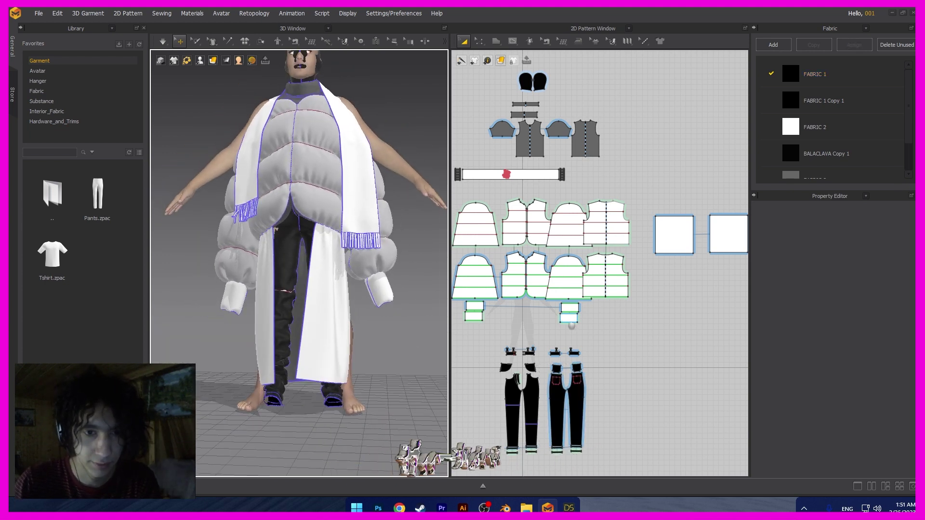
{"action": "middle_click_drag", "start_coordinate": [576, 405], "coordinate": [550, 370]}
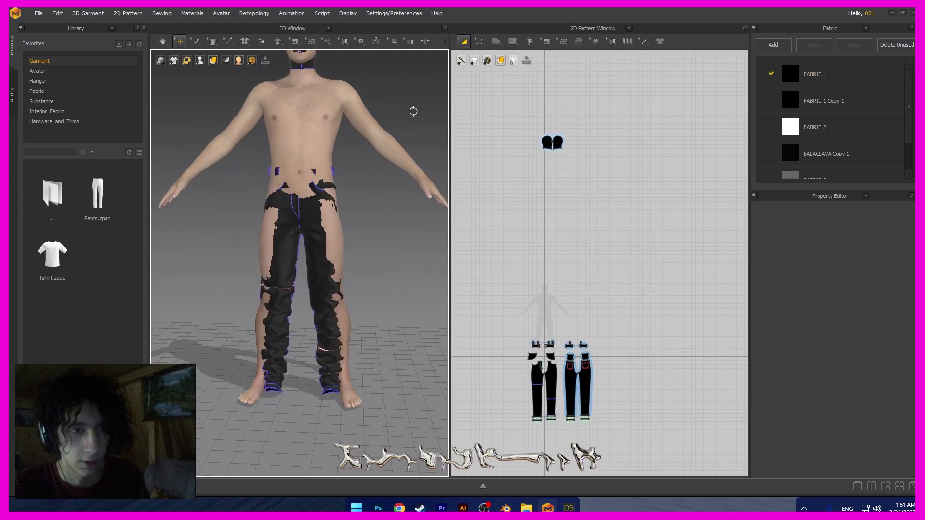
Examine how the balaclava and trousers sit on the imported avatar's head and body from several angles
{"action": "scroll", "coordinate": [413, 111], "scroll_direction": "down", "scroll_amount": 3}
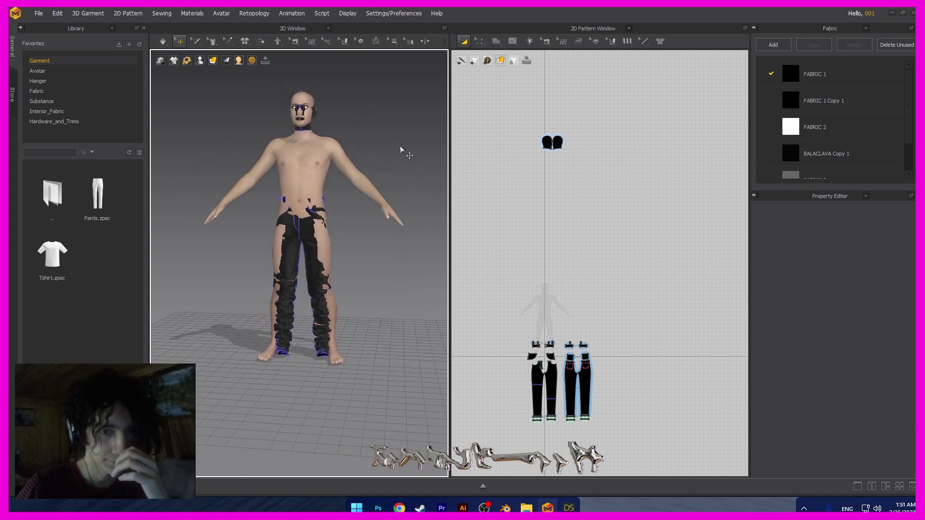
{"action": "scroll", "coordinate": [329, 112], "scroll_direction": "up", "scroll_amount": 3}
{"action": "middle_click_drag", "start_coordinate": [361, 153], "coordinate": [347, 243]}
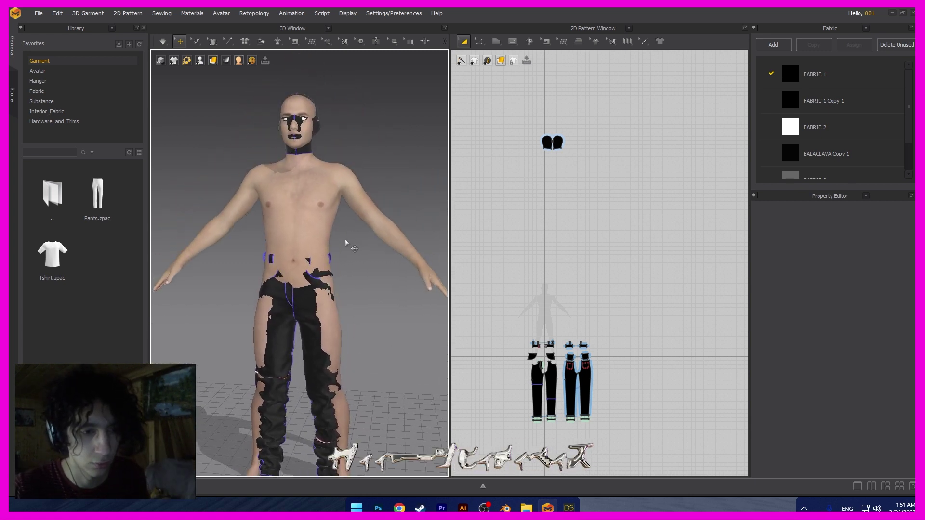
{"action": "right_click_drag", "start_coordinate": [348, 243], "coordinate": [324, 226]}
{"action": "middle_click_drag", "start_coordinate": [324, 226], "coordinate": [297, 263]}
{"action": "scroll", "coordinate": [307, 265], "scroll_direction": "up", "scroll_amount": 3}
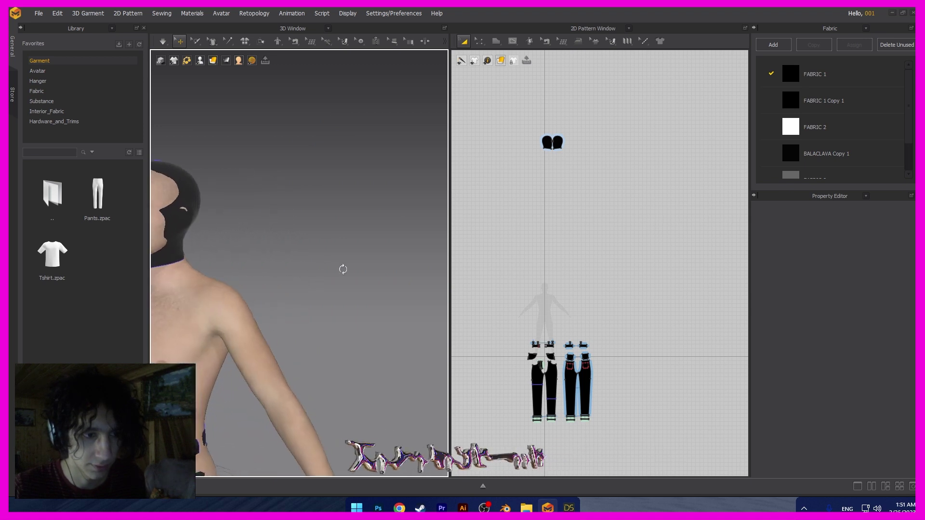
{"action": "right_click_drag", "start_coordinate": [336, 267], "coordinate": [415, 238]}
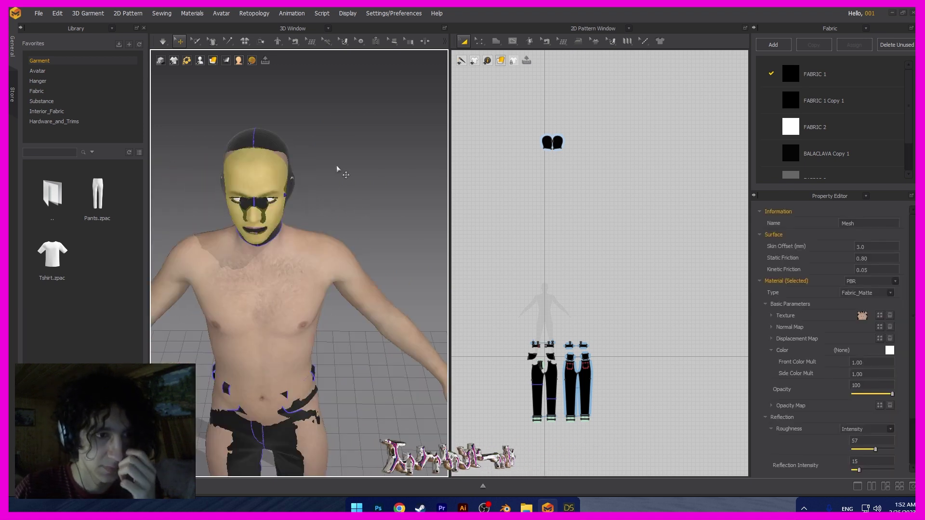
Move the two balaclava halves sideways away from the avatar's head
{"action": "left_click", "coordinate": [264, 144]}
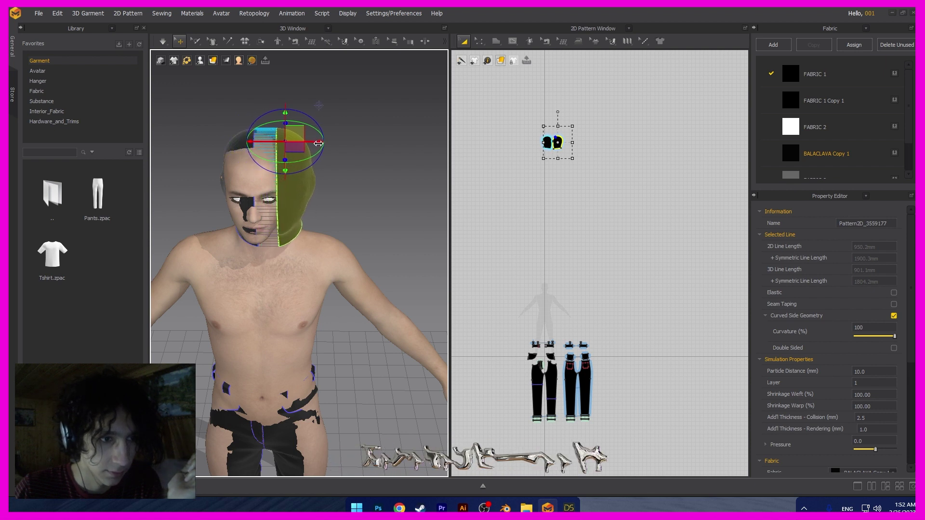
{"action": "left_click", "coordinate": [373, 170]}
{"action": "left_click", "coordinate": [244, 145]}
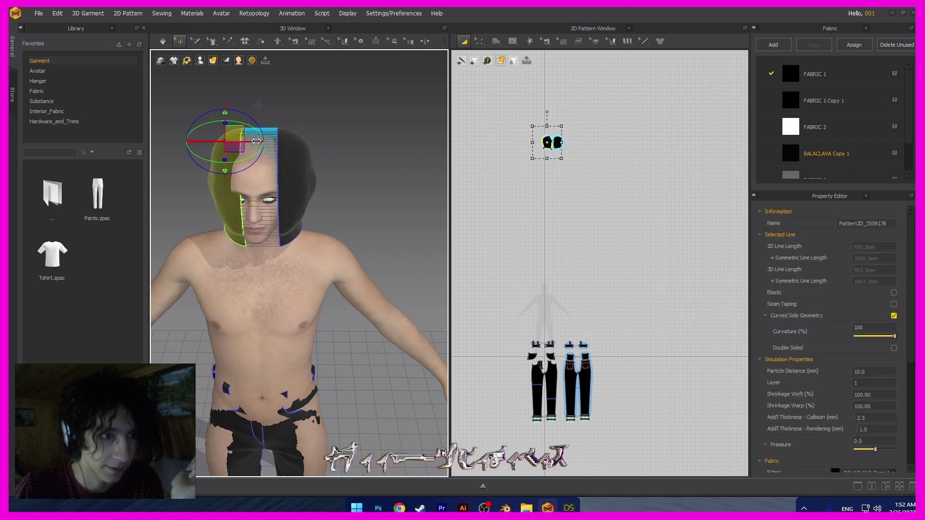
{"action": "left_click", "coordinate": [369, 201]}
{"action": "scroll", "coordinate": [366, 188], "scroll_direction": "down", "scroll_amount": 5}
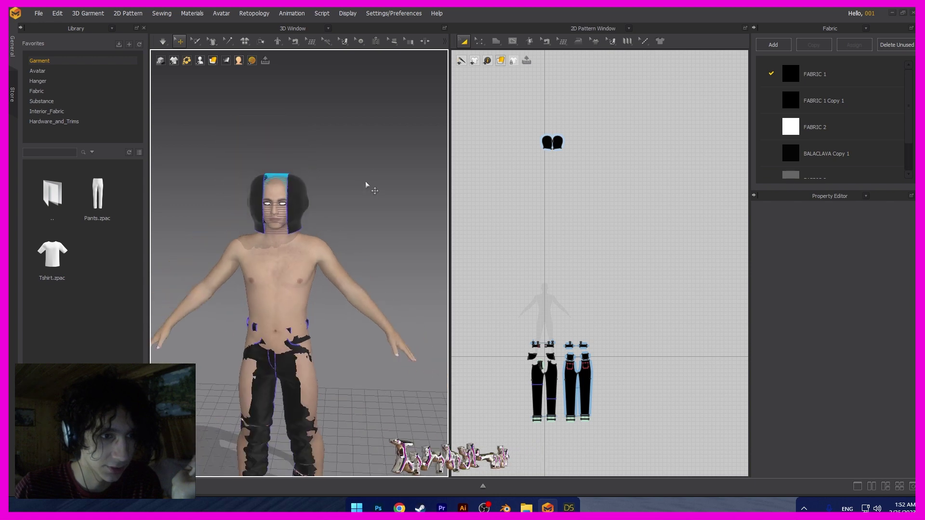
Select the front pattern pieces for the avatar's right trouser leg and shift and rotate them clear in front of the leg
{"action": "right_click_drag", "start_coordinate": [366, 182], "coordinate": [363, 254]}
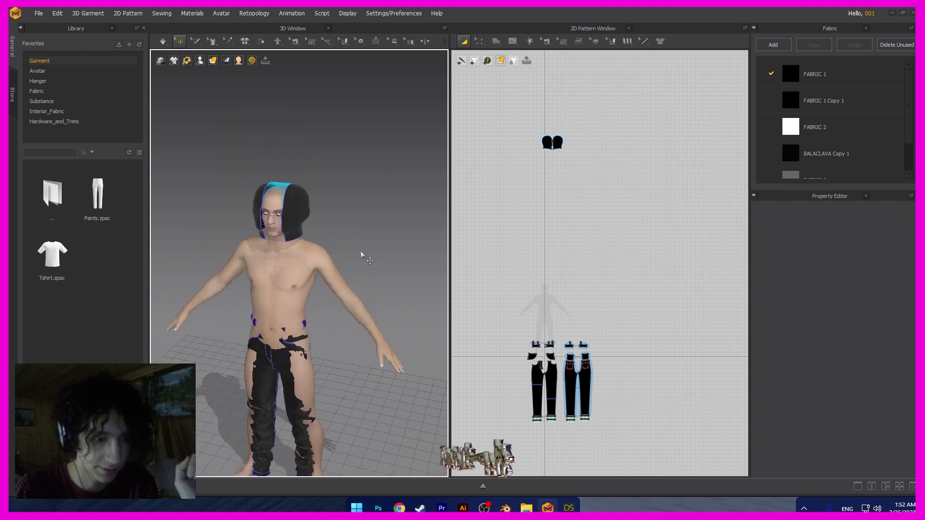
{"action": "middle_click_drag", "start_coordinate": [364, 308], "coordinate": [386, 201]}
{"action": "right_click_drag", "start_coordinate": [376, 224], "coordinate": [386, 198]}
{"action": "scroll", "coordinate": [339, 231], "scroll_direction": "down", "scroll_amount": 3}
{"action": "scroll", "coordinate": [338, 251], "scroll_direction": "up", "scroll_amount": 3}
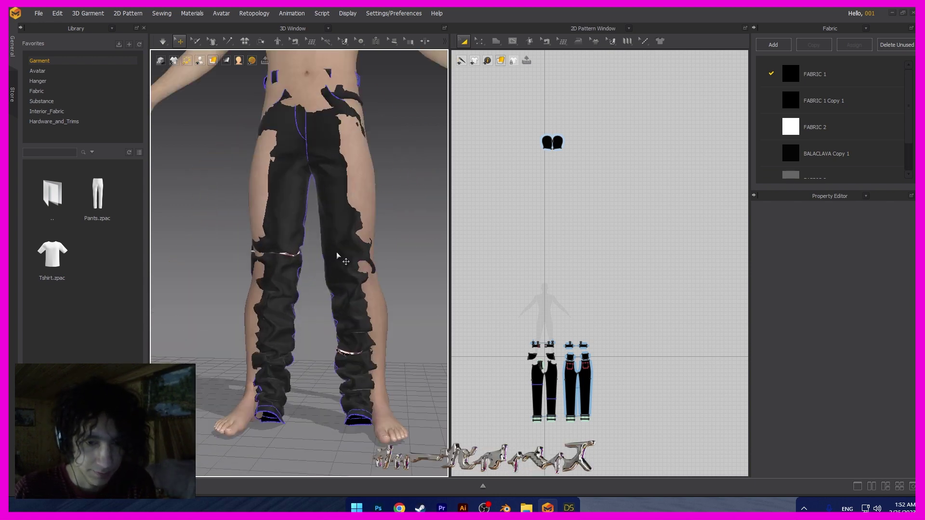
{"action": "scroll", "coordinate": [603, 357], "scroll_direction": "up", "scroll_amount": 5}
{"action": "scroll", "coordinate": [599, 355], "scroll_direction": "down", "scroll_amount": 4}
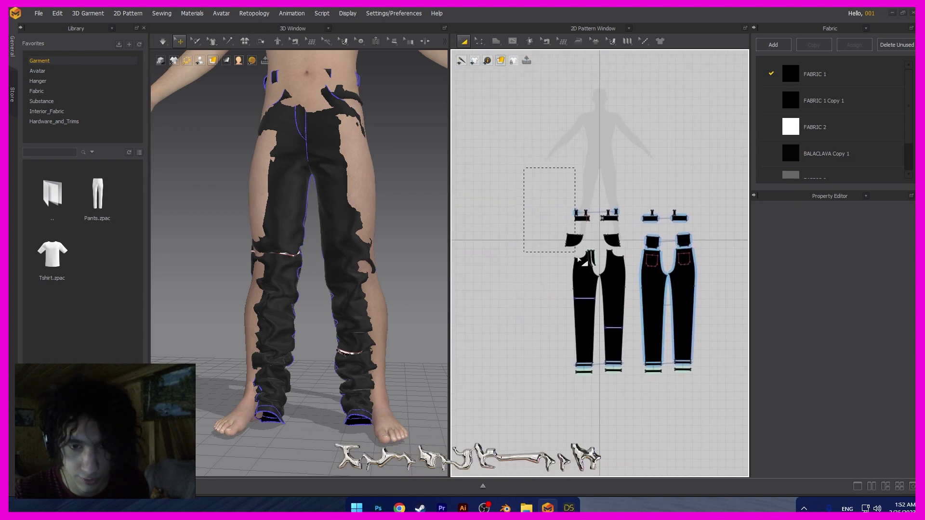
{"action": "left_click_drag", "start_coordinate": [601, 388], "coordinate": [600, 386]}
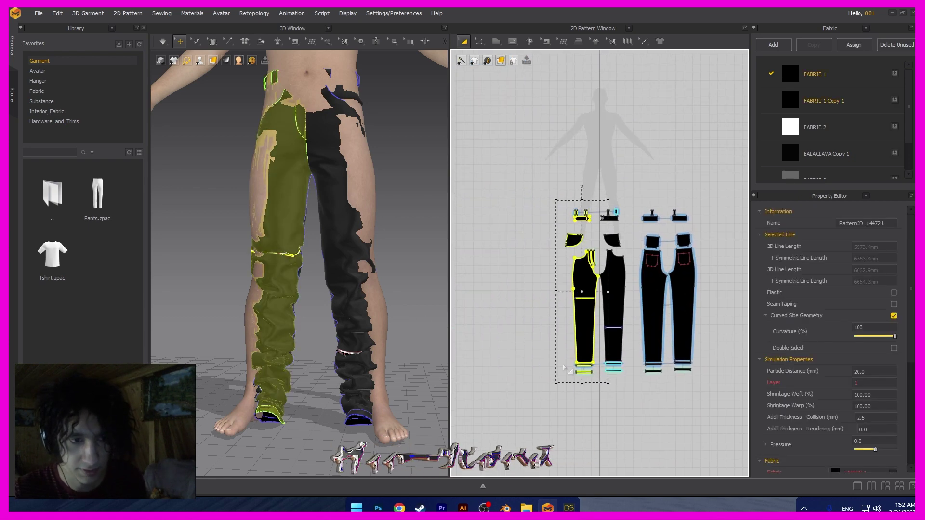
{"action": "right_click_drag", "start_coordinate": [367, 289], "coordinate": [258, 317]}
{"action": "left_click", "coordinate": [307, 286]}
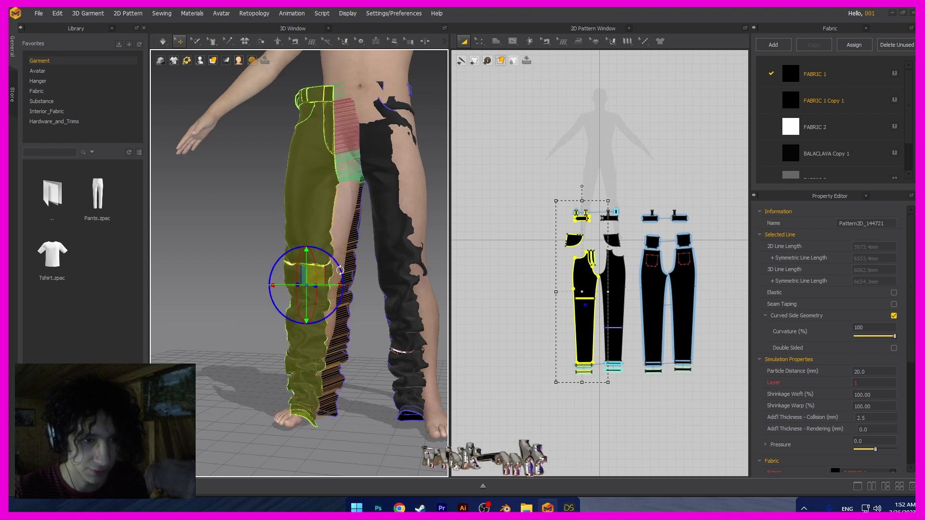
{"action": "left_click_drag", "start_coordinate": [340, 271], "coordinate": [343, 278]}
{"action": "left_click", "coordinate": [363, 378]}
{"action": "right_click_drag", "start_coordinate": [362, 378], "coordinate": [374, 377]}
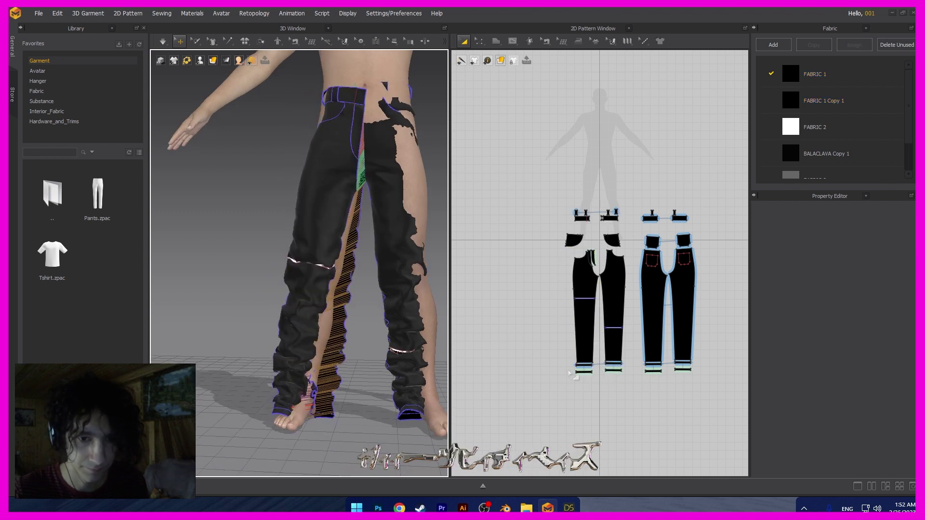
Select the front pattern pieces for the avatar's left trouser leg and position them clear in front of the leg
{"action": "left_click_drag", "start_coordinate": [629, 384], "coordinate": [617, 217]}
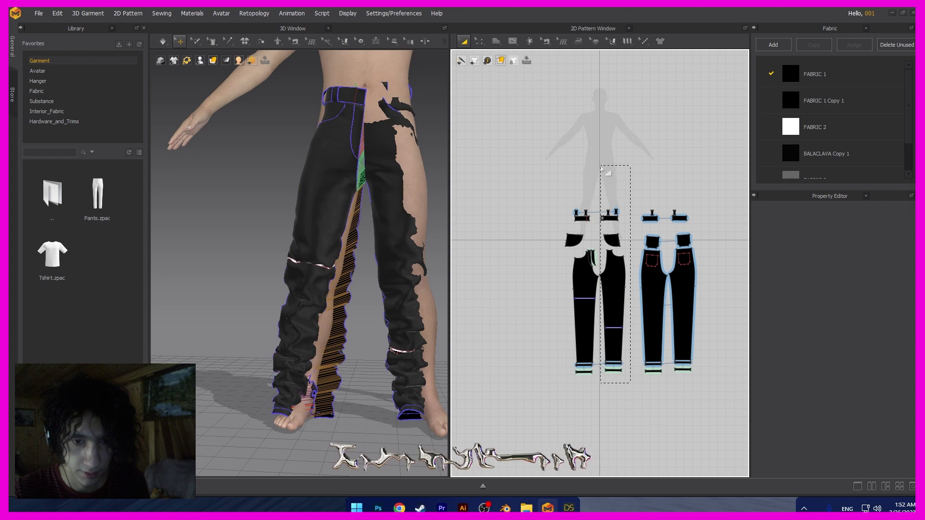
{"action": "left_click_drag", "start_coordinate": [600, 170], "coordinate": [599, 168]}
{"action": "right_click_drag", "start_coordinate": [394, 351], "coordinate": [464, 378]}
{"action": "key", "text": "space"}
{"action": "left_click_drag", "start_coordinate": [409, 376], "coordinate": [444, 377]}
{"action": "right_click_drag", "start_coordinate": [444, 377], "coordinate": [281, 355]}
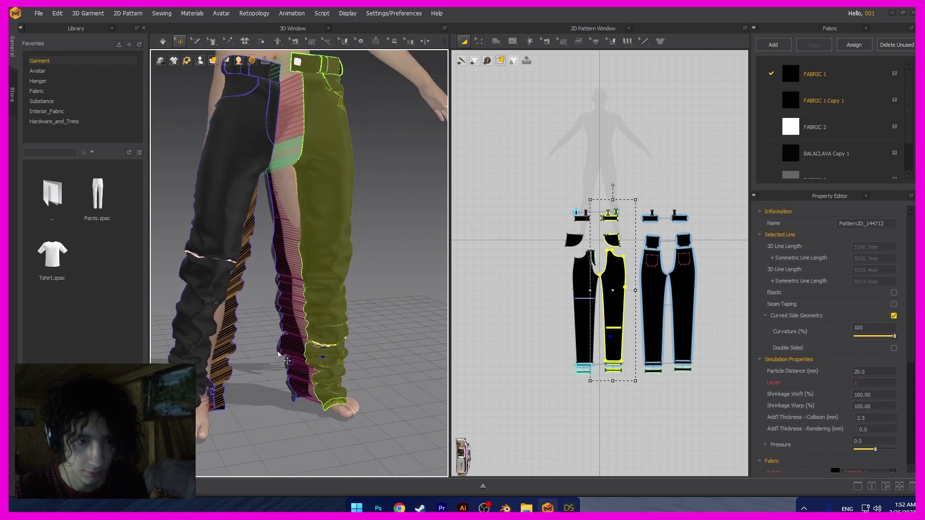
{"action": "left_click", "coordinate": [340, 324]}
{"action": "right_click_drag", "start_coordinate": [382, 311], "coordinate": [371, 305]}
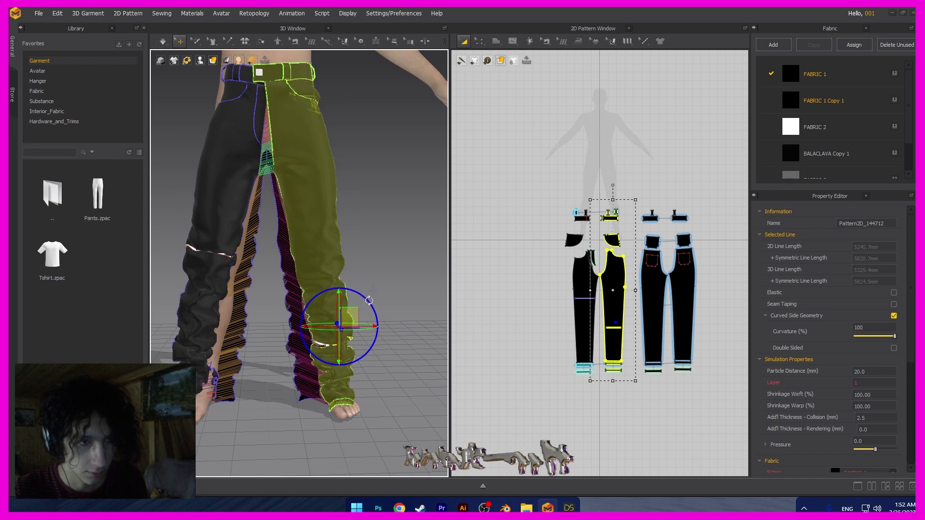
{"action": "left_click_drag", "start_coordinate": [323, 271], "coordinate": [328, 267]}
{"action": "left_click", "coordinate": [353, 266]}
Select the back pattern pieces for the avatar's right trouser leg and move them clear behind the leg
{"action": "right_click_drag", "start_coordinate": [354, 266], "coordinate": [644, 388]}
{"action": "left_click_drag", "start_coordinate": [715, 377], "coordinate": [697, 330]}
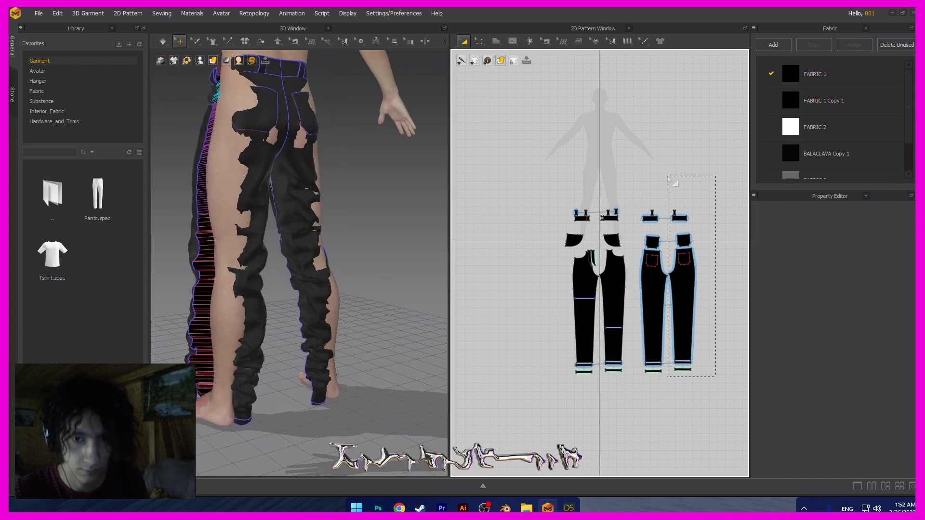
{"action": "left_click_drag", "start_coordinate": [669, 178], "coordinate": [669, 178]}
{"action": "right_click_drag", "start_coordinate": [340, 274], "coordinate": [341, 308]}
{"action": "left_click", "coordinate": [332, 300]}
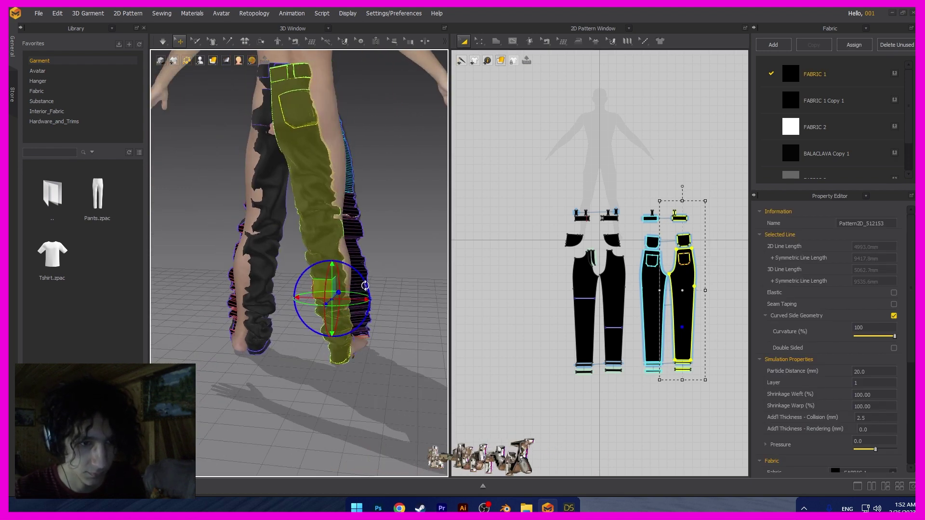
{"action": "right_click_drag", "start_coordinate": [319, 245], "coordinate": [398, 264]}
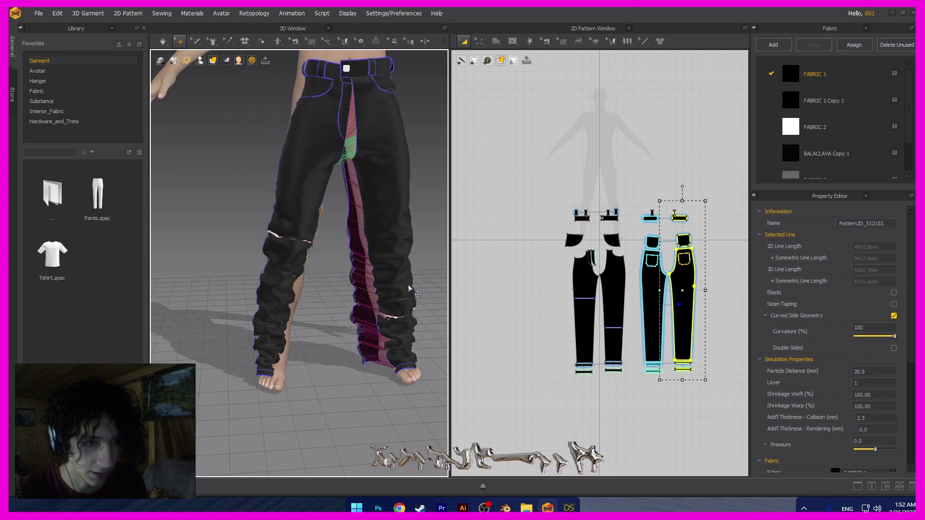
Select the back pattern pieces for the avatar's left trouser leg and move them clear behind the leg
{"action": "left_click_drag", "start_coordinate": [631, 383], "coordinate": [670, 179]}
{"action": "right_click_drag", "start_coordinate": [366, 229], "coordinate": [448, 210]}
{"action": "left_click", "coordinate": [295, 221]}
{"action": "right_click_drag", "start_coordinate": [313, 236], "coordinate": [357, 227]}
{"action": "scroll", "coordinate": [356, 227], "scroll_direction": "down", "scroll_amount": 5}
{"action": "right_click_drag", "start_coordinate": [281, 304], "coordinate": [280, 283]}
Simulate the garments so the balaclava and trousers close around the avatar, and stop the simulation
{"action": "key", "text": "space"}
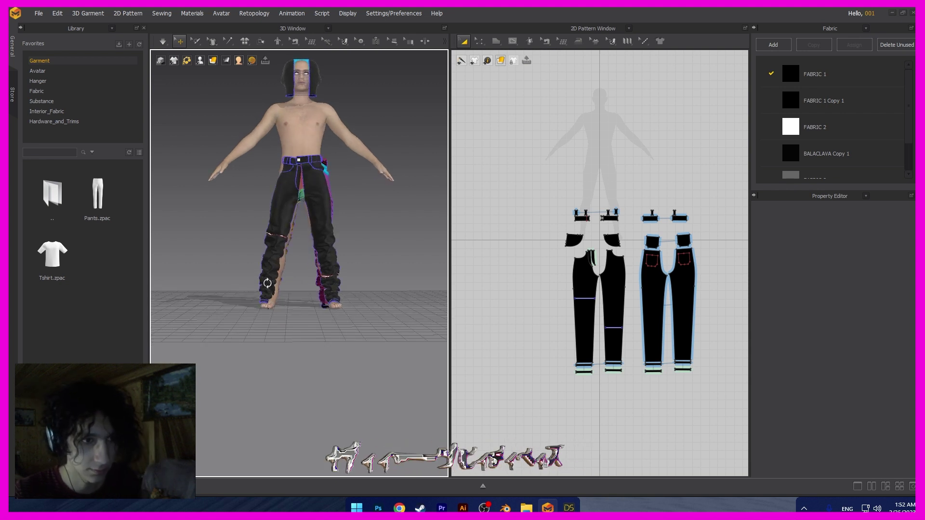
{"action": "right_click_drag", "start_coordinate": [310, 248], "coordinate": [276, 264]}
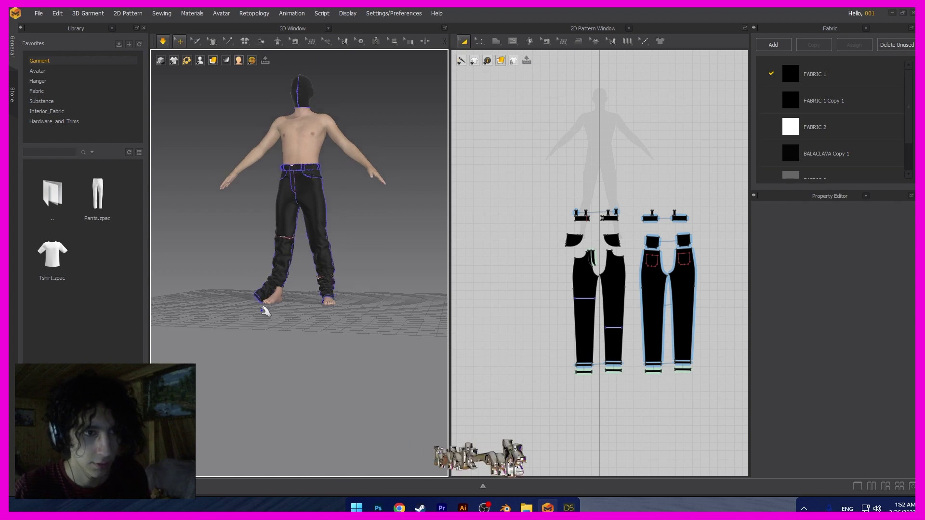
{"action": "scroll", "coordinate": [266, 310], "scroll_direction": "up", "scroll_amount": 5}
{"action": "right_click_drag", "start_coordinate": [287, 313], "coordinate": [316, 320]}
{"action": "key", "text": "space"}
Reposition the right trouser leg's front and back pieces around the foot and simulate the garments again
{"action": "left_click", "coordinate": [251, 270]}
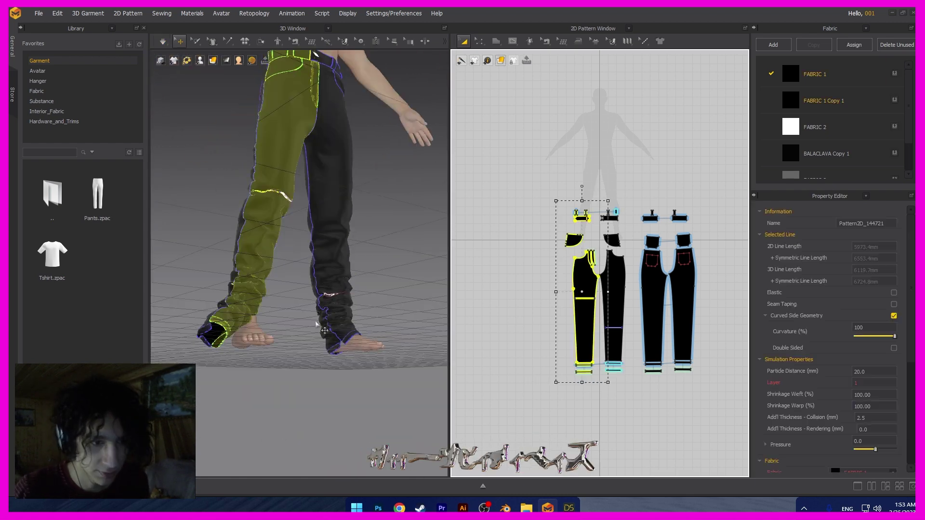
{"action": "left_click_drag", "start_coordinate": [315, 320], "coordinate": [310, 250]}
{"action": "left_click", "coordinate": [222, 258]}
{"action": "right_click_drag", "start_coordinate": [309, 250], "coordinate": [289, 289]}
{"action": "left_click_drag", "start_coordinate": [289, 318], "coordinate": [327, 326]}
{"action": "right_click_drag", "start_coordinate": [327, 327], "coordinate": [342, 262]}
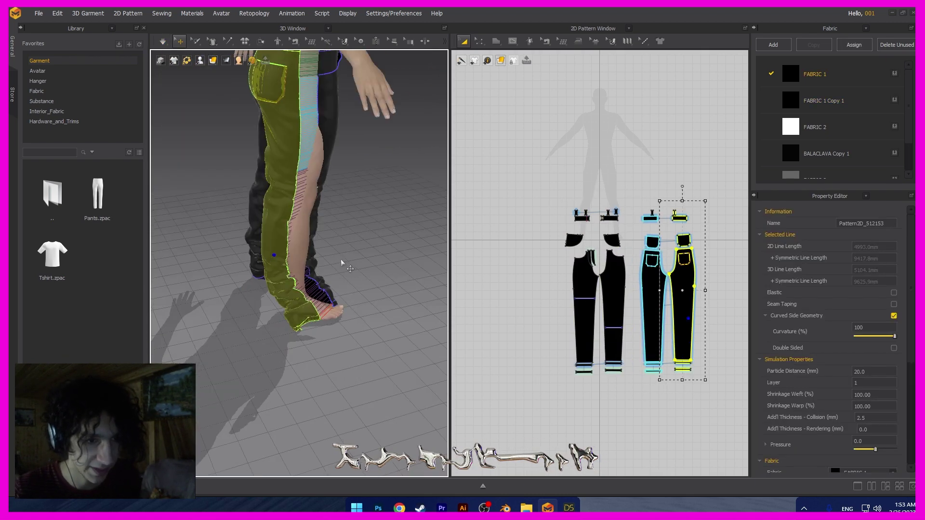
{"action": "left_click", "coordinate": [377, 293]}
{"action": "key", "text": "space"}
{"action": "right_click_drag", "start_coordinate": [377, 293], "coordinate": [305, 314]}
{"action": "scroll", "coordinate": [305, 313], "scroll_direction": "down", "scroll_amount": 5}
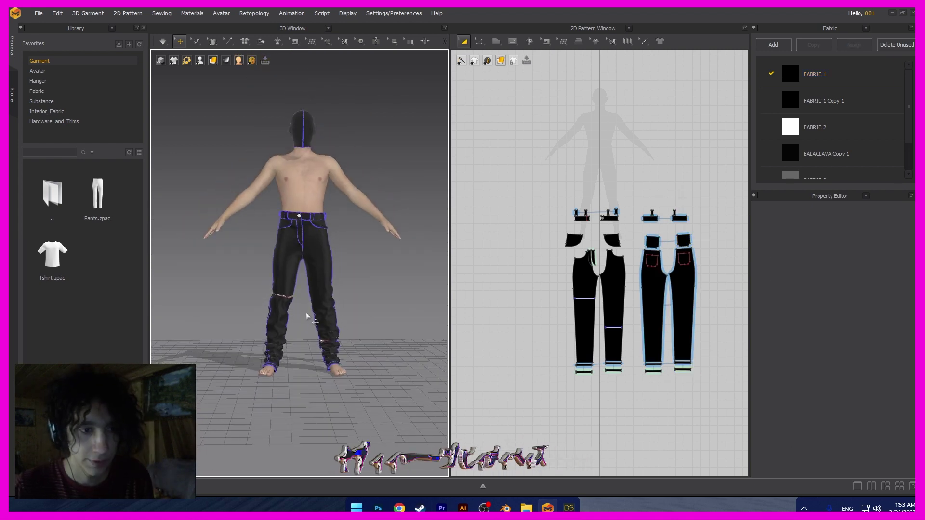
Delete the button on the front of the trousers' waistband
{"action": "right_click_drag", "start_coordinate": [358, 213], "coordinate": [386, 261]}
{"action": "key", "text": "2"}
{"action": "scroll", "coordinate": [296, 323], "scroll_direction": "up", "scroll_amount": 10}
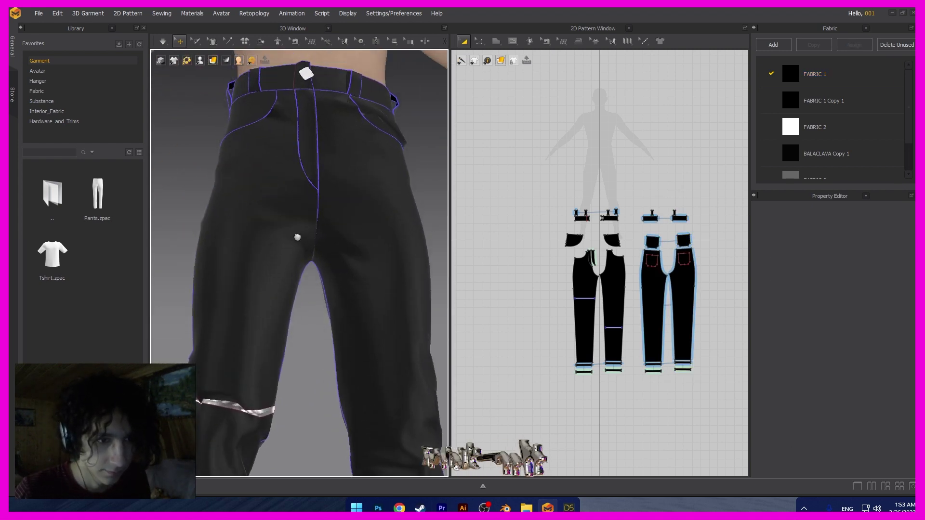
{"action": "middle_click_drag", "start_coordinate": [297, 237], "coordinate": [312, 365]}
{"action": "left_click", "coordinate": [303, 315]}
{"action": "right_click_drag", "start_coordinate": [304, 318], "coordinate": [365, 365]}
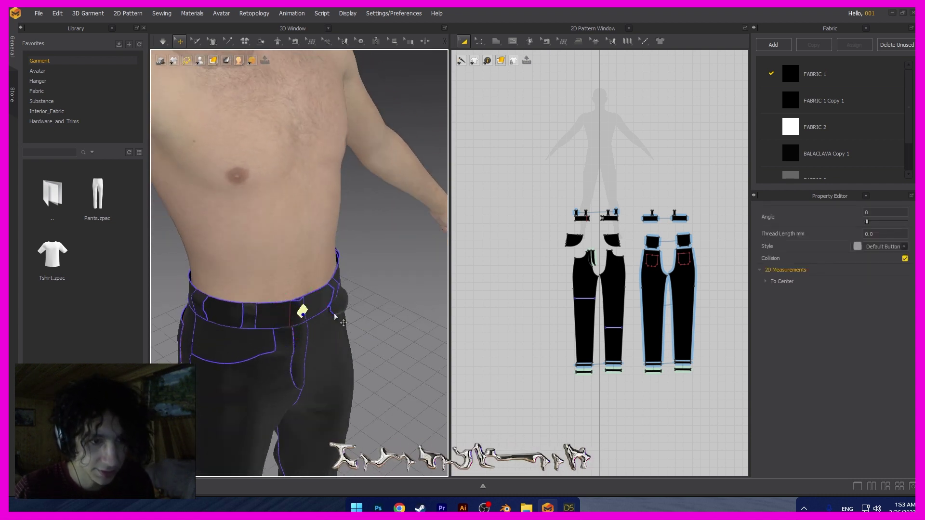
{"action": "key", "text": "Delete"}
Delete the lowest row of hem strips beneath the four trouser leg patterns
{"action": "right_click_drag", "start_coordinate": [337, 315], "coordinate": [353, 338]}
{"action": "scroll", "coordinate": [353, 339], "scroll_direction": "down", "scroll_amount": 6}
{"action": "middle_click_drag", "start_coordinate": [351, 352], "coordinate": [341, 229]}
{"action": "right_click_drag", "start_coordinate": [342, 229], "coordinate": [309, 376]}
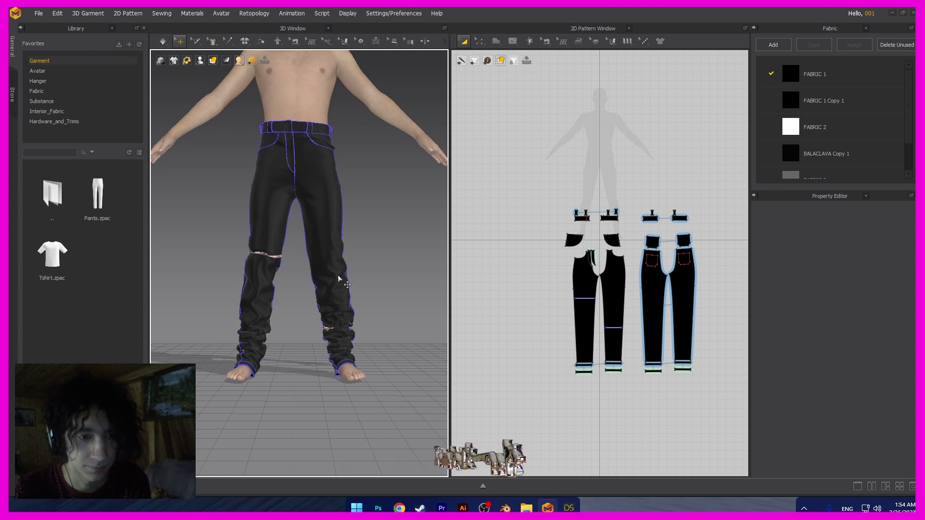
{"action": "middle_click_drag", "start_coordinate": [519, 327], "coordinate": [469, 318]}
{"action": "scroll", "coordinate": [579, 399], "scroll_direction": "up", "scroll_amount": 4}
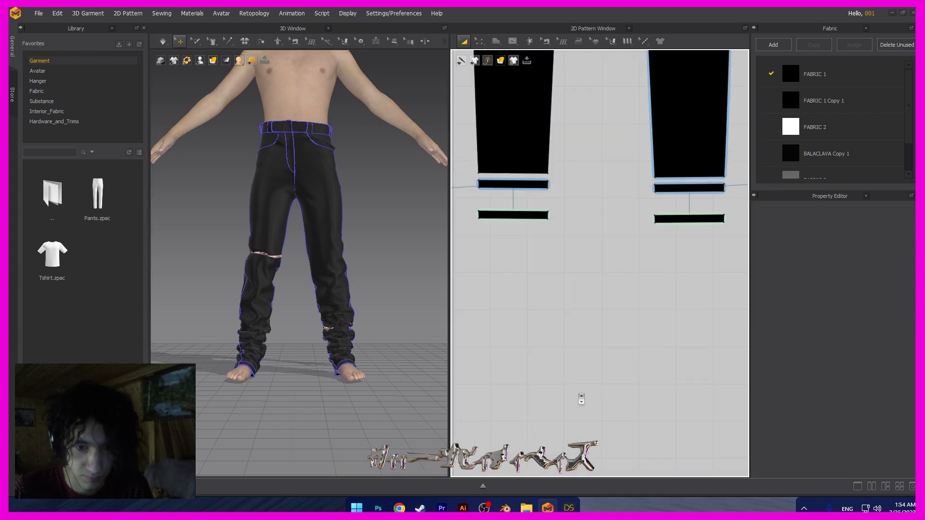
{"action": "scroll", "coordinate": [618, 358], "scroll_direction": "down", "scroll_amount": 3}
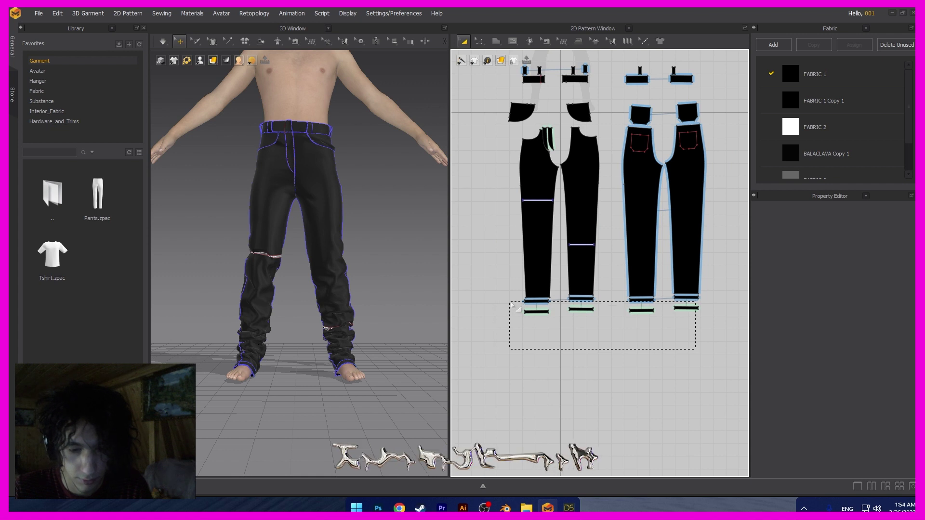
{"action": "left_click_drag", "start_coordinate": [517, 305], "coordinate": [521, 305]}
{"action": "key", "text": "Delete"}
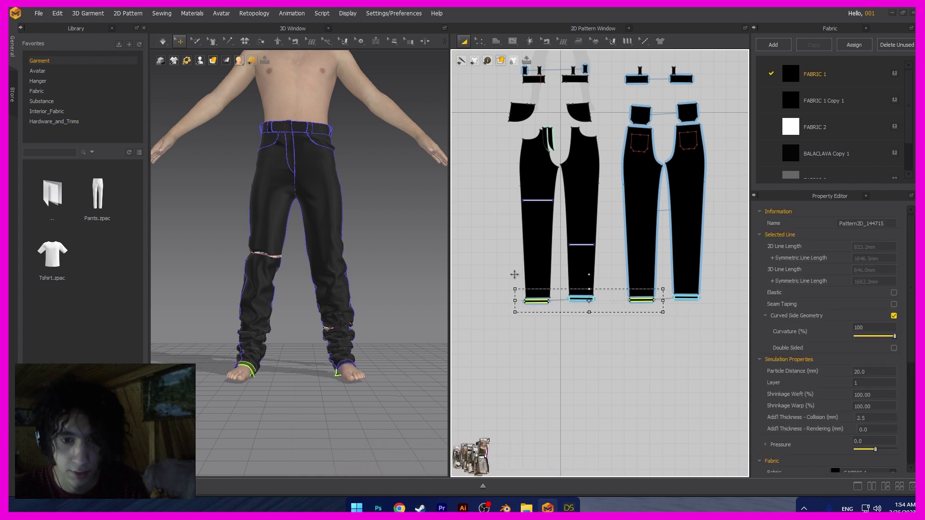
Delete the remaining cuff pieces at the bottoms of all four trouser leg patterns
{"action": "key", "text": "Delete"}
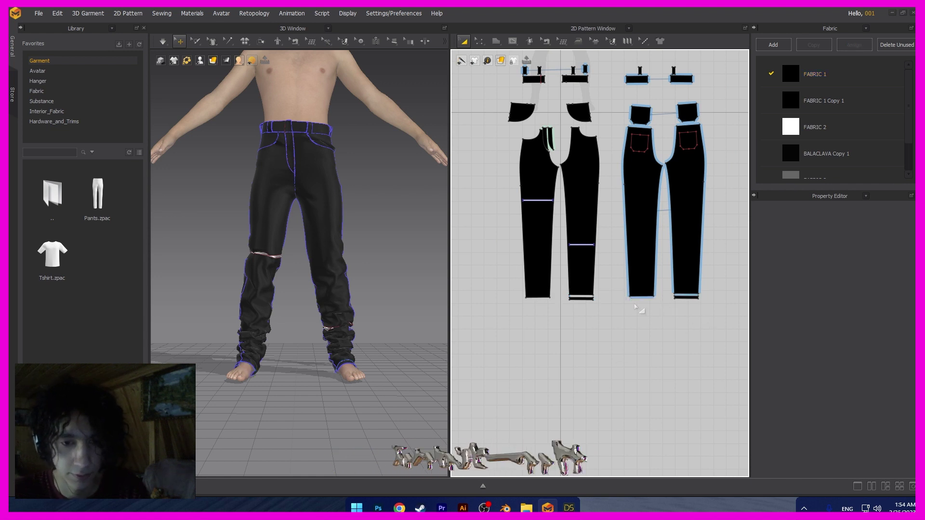
{"action": "left_click", "coordinate": [582, 297]}
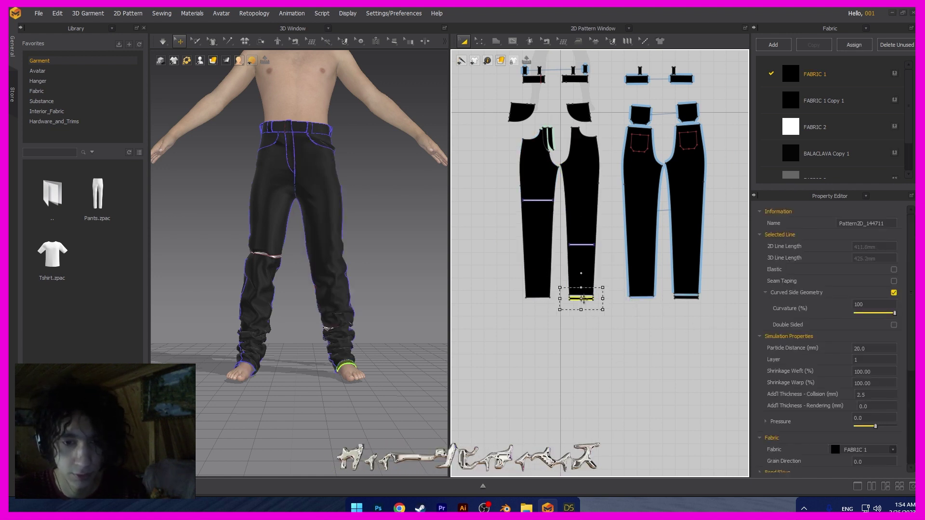
{"action": "key", "text": "Delete"}
{"action": "left_click", "coordinate": [690, 298]}
{"action": "key", "text": "Delete"}
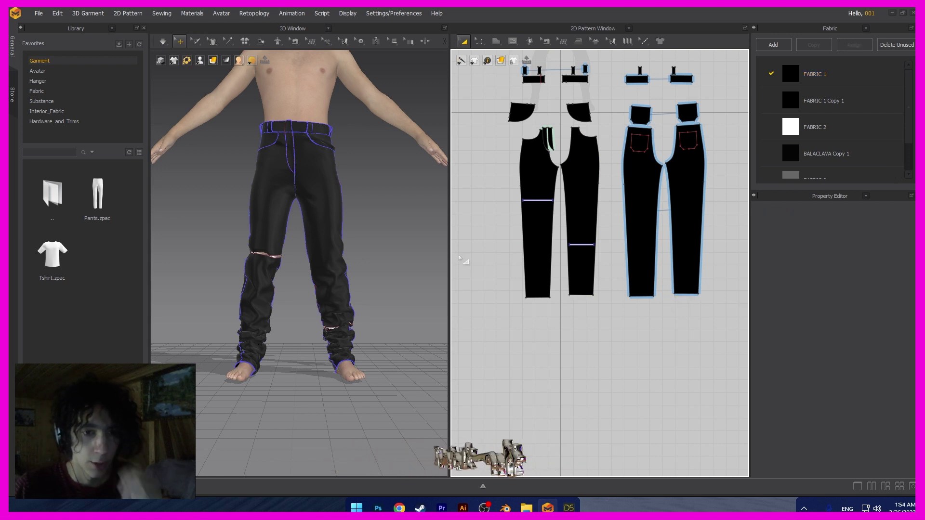
Widen the front pattern of the avatar's right trouser leg by moving its whole outer side edge outward about 127 mm
{"action": "left_click", "coordinate": [495, 259]}
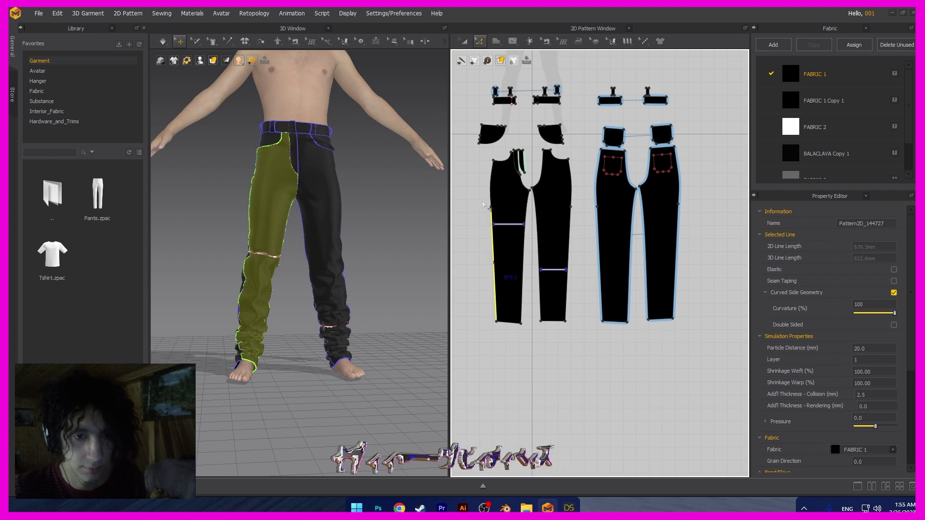
{"action": "left_click", "coordinate": [491, 187]}
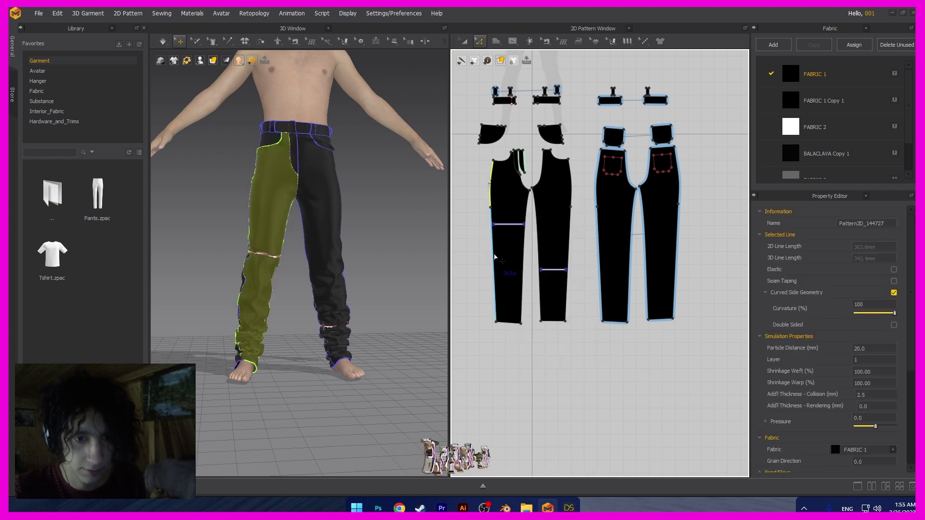
{"action": "double_click", "coordinate": [492, 255]}
{"action": "left_click_drag", "start_coordinate": [492, 255], "coordinate": [481, 253]}
{"action": "left_click", "coordinate": [468, 267]}
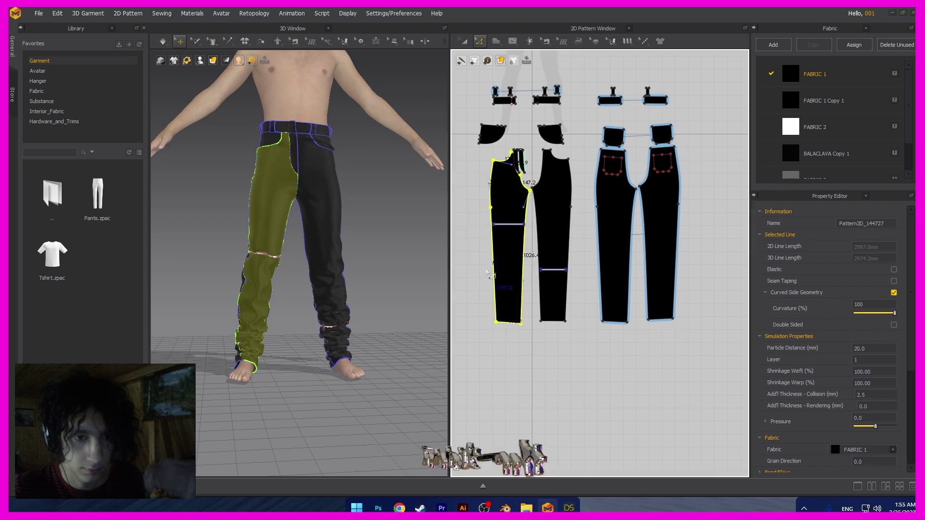
{"action": "scroll", "coordinate": [486, 268], "scroll_direction": "up", "scroll_amount": 3}
{"action": "left_click", "coordinate": [488, 271]}
{"action": "left_click", "coordinate": [496, 246]}
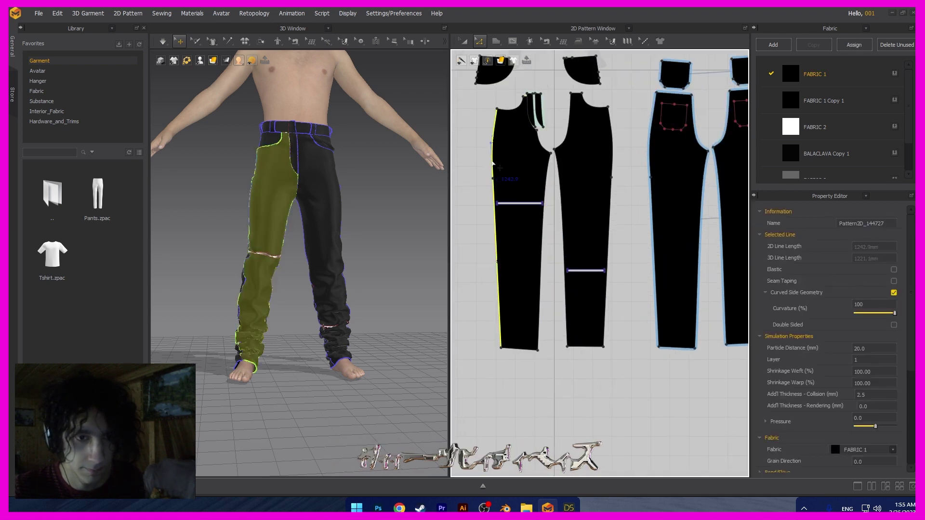
{"action": "left_click_drag", "start_coordinate": [495, 205], "coordinate": [468, 207]}
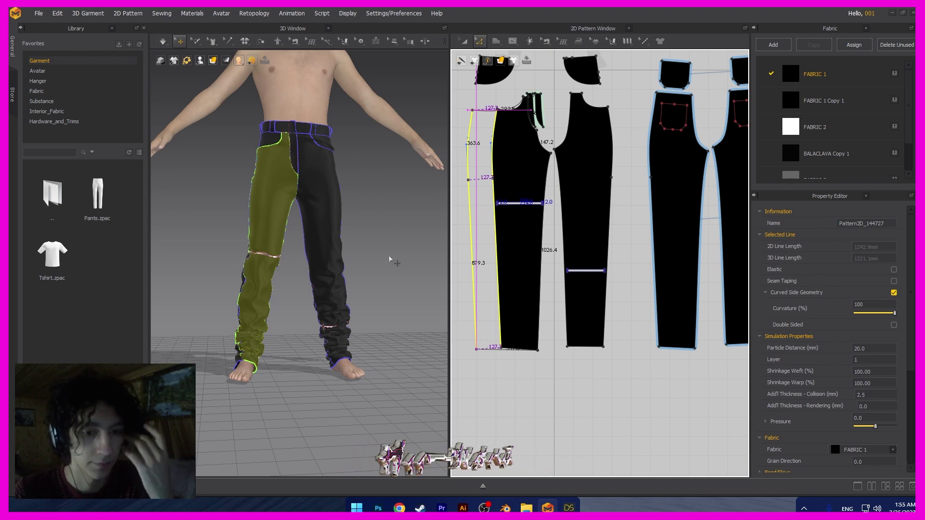
{"action": "right_click_drag", "start_coordinate": [401, 244], "coordinate": [364, 233]}
{"action": "left_click", "coordinate": [620, 280]}
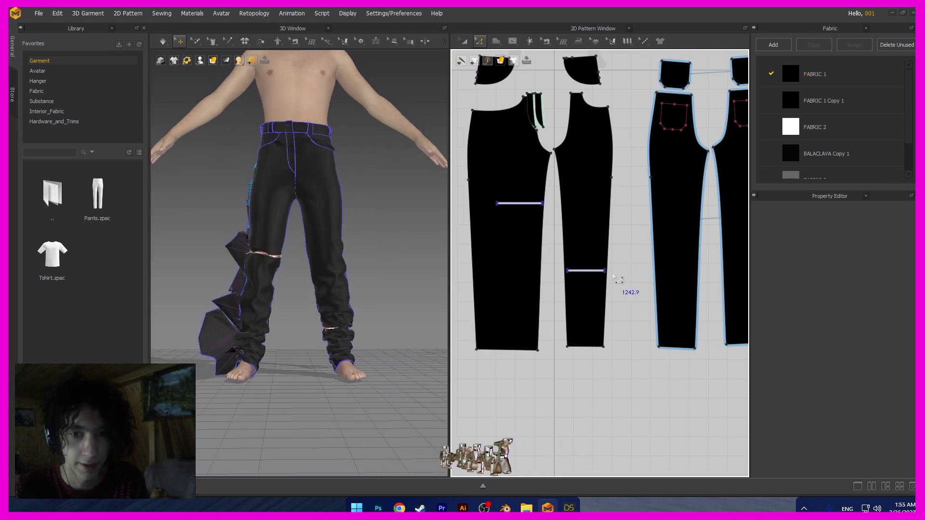
Widen the front pattern of the avatar's left trouser leg by moving its whole outer side edge outward about 160 mm
{"action": "middle_click_drag", "start_coordinate": [597, 263], "coordinate": [533, 276]}
{"action": "left_click", "coordinate": [546, 245]}
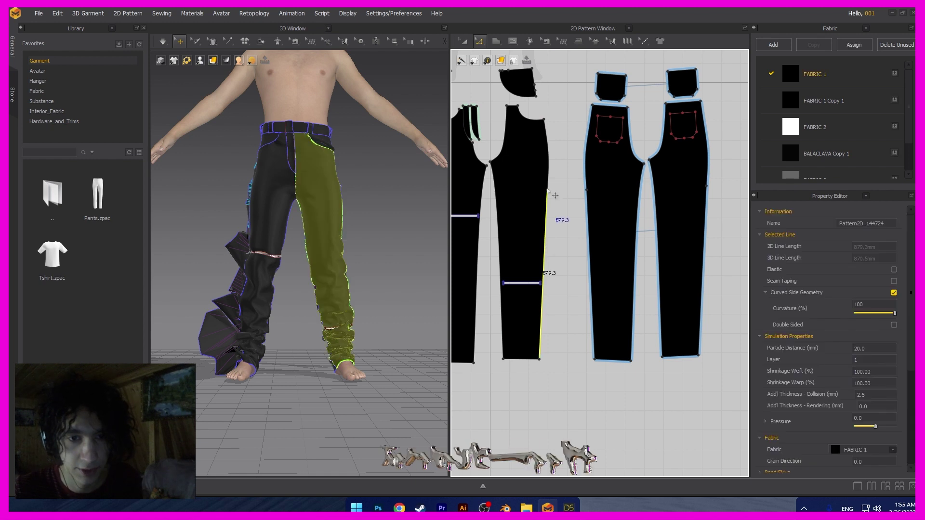
{"action": "left_click_drag", "start_coordinate": [557, 161], "coordinate": [582, 159]}
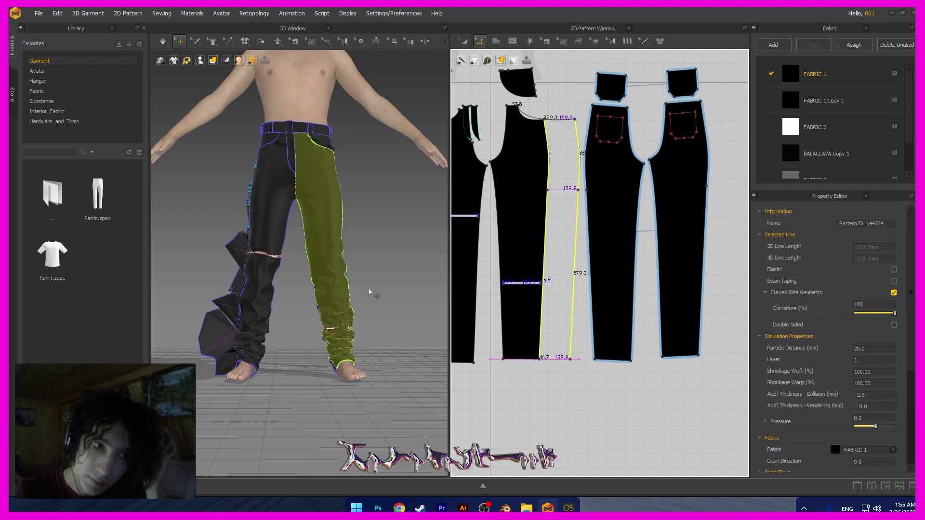
Run the cloth simulation so the trousers with both widened front legs drape over the avatar
{"action": "mouse_move", "coordinate": [350, 286]}
{"action": "right_mouse_down"}
{"action": "mouse_move", "coordinate": [312, 279]}
{"action": "mouse_move", "coordinate": [343, 282]}
{"action": "right_mouse_up"}
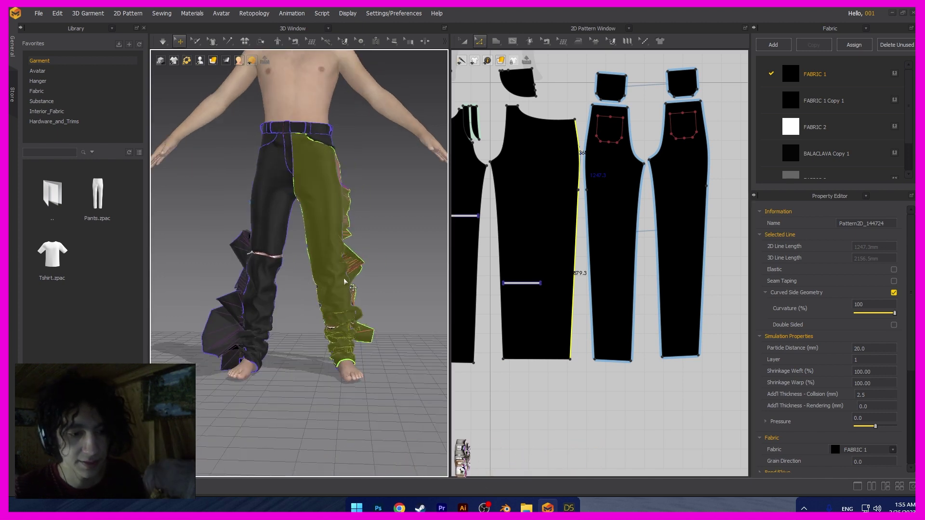
{"action": "key", "text": "space"}
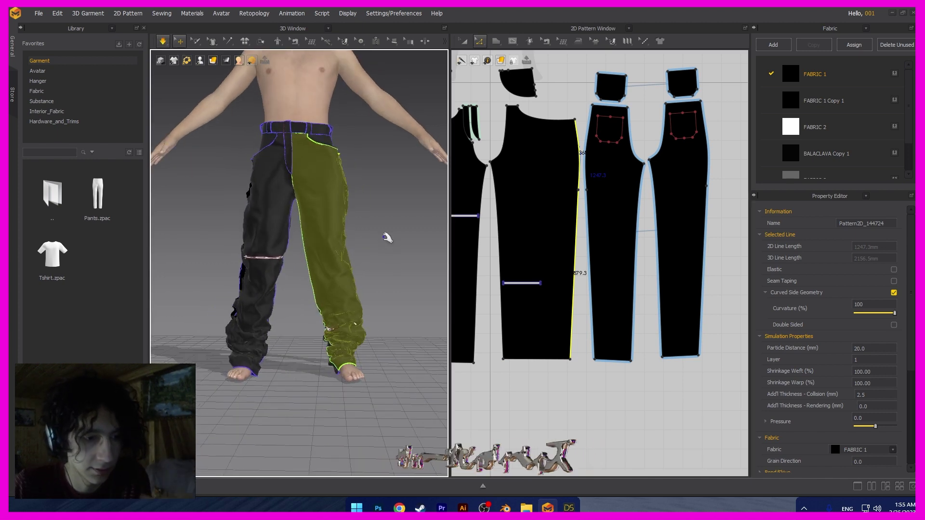
{"action": "left_click", "coordinate": [384, 262]}
{"action": "right_click_drag", "start_coordinate": [367, 265], "coordinate": [386, 248]}
{"action": "scroll", "coordinate": [380, 261], "scroll_direction": "down", "scroll_amount": 3}
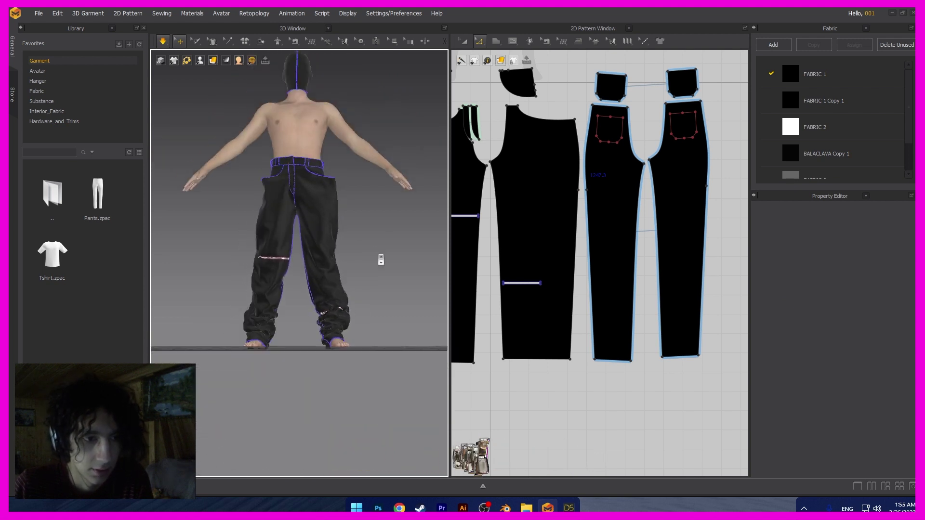
Examine the widened front leg patterns and how the trousers drape over the avatar's legs and feet
{"action": "left_click", "coordinate": [540, 360]}
{"action": "middle_click_drag", "start_coordinate": [554, 349], "coordinate": [625, 339]}
{"action": "left_click", "coordinate": [668, 327]}
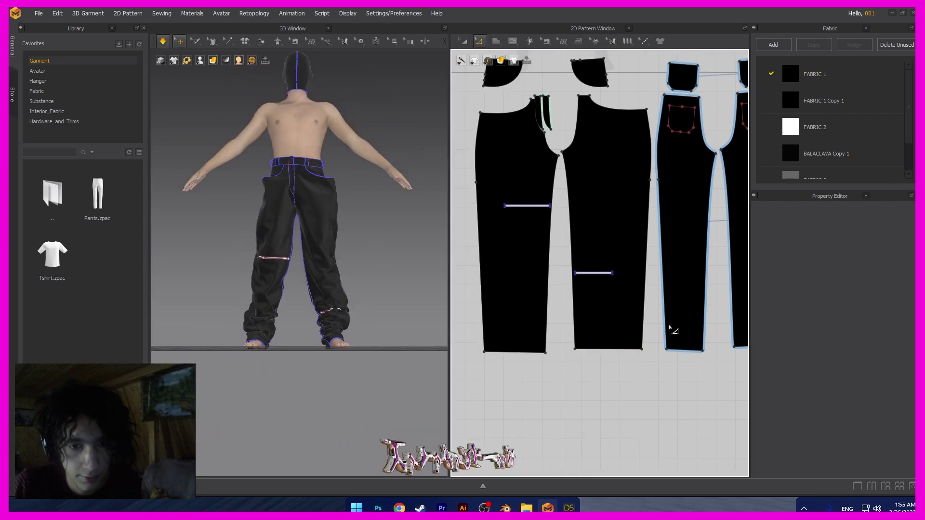
{"action": "middle_click_drag", "start_coordinate": [558, 231], "coordinate": [552, 245]}
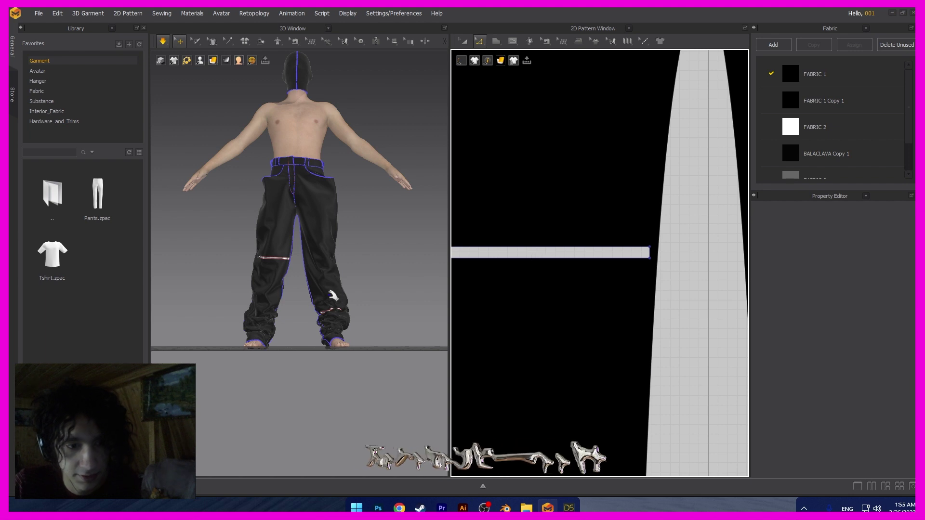
{"action": "scroll", "coordinate": [283, 260], "scroll_direction": "up", "scroll_amount": 2}
{"action": "scroll", "coordinate": [271, 257], "scroll_direction": "down", "scroll_amount": 3}
{"action": "left_click", "coordinate": [325, 277]}
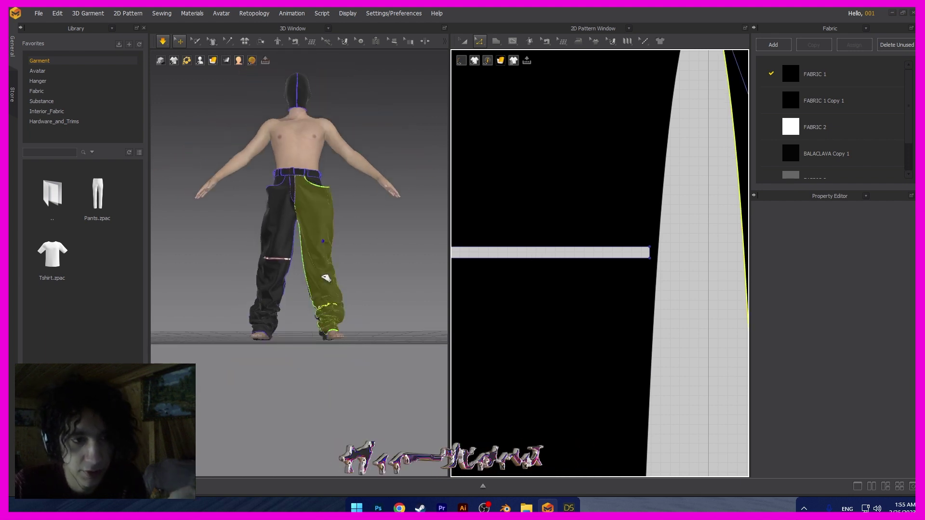
Pull the trouser fabric around the avatar's left hip while simulating, and stop once the drape settles
{"action": "right_click_drag", "start_coordinate": [325, 277], "coordinate": [283, 271]}
{"action": "left_click", "coordinate": [336, 183]}
{"action": "right_click_drag", "start_coordinate": [337, 184], "coordinate": [355, 212]}
{"action": "left_click", "coordinate": [324, 185]}
{"action": "left_click_drag", "start_coordinate": [326, 176], "coordinate": [333, 154]}
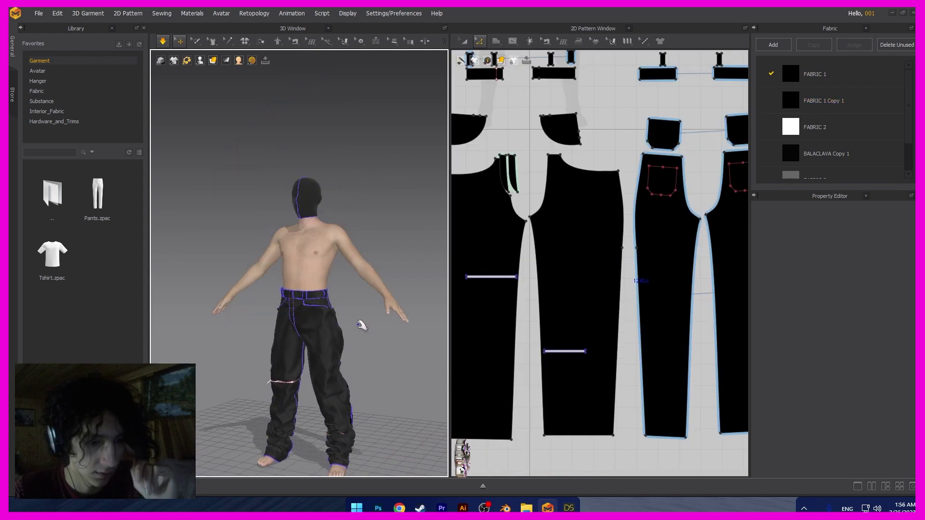
{"action": "mouse_move", "coordinate": [362, 326]}
{"action": "right_mouse_down"}
{"action": "mouse_move", "coordinate": [426, 309]}
{"action": "mouse_move", "coordinate": [400, 329]}
{"action": "right_mouse_up"}
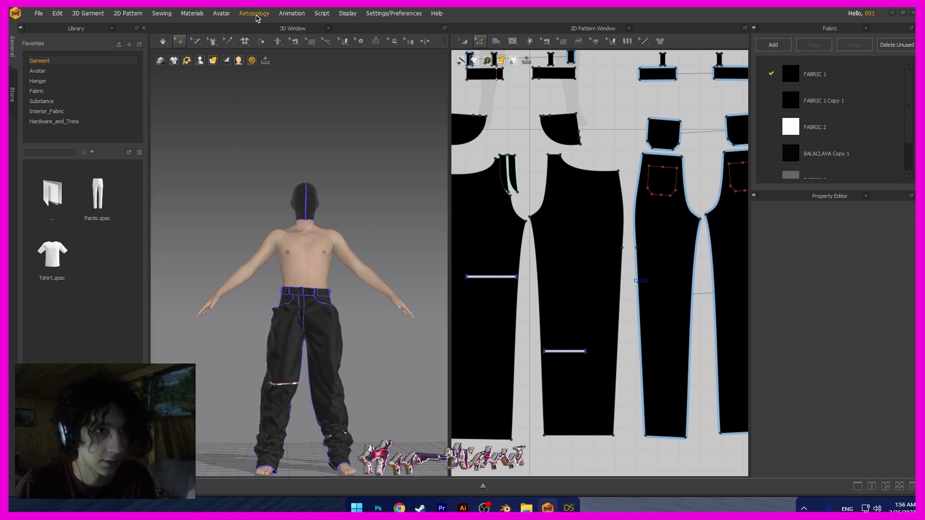
Record the animation so the balaclava and trousers are simulated through the avatar's movement into its standing pose
{"action": "left_click", "coordinate": [223, 18]}
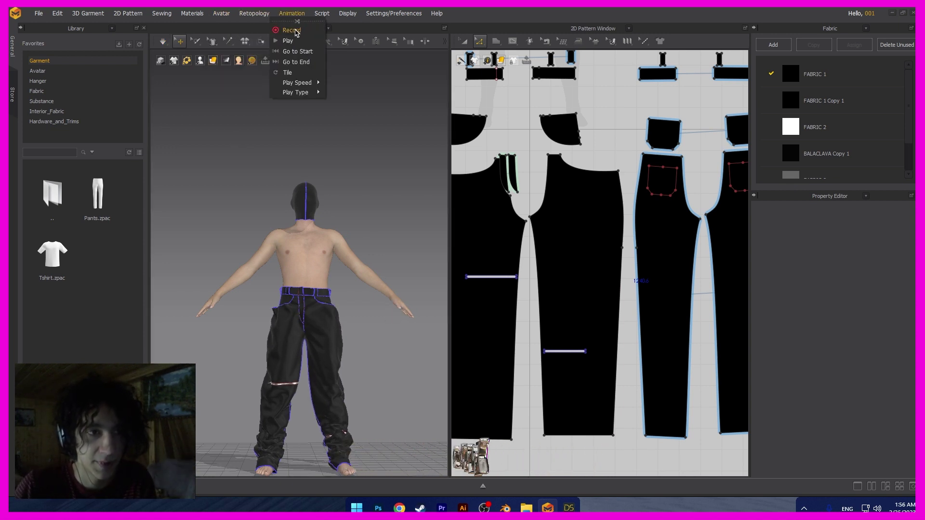
{"action": "left_click", "coordinate": [292, 31]}
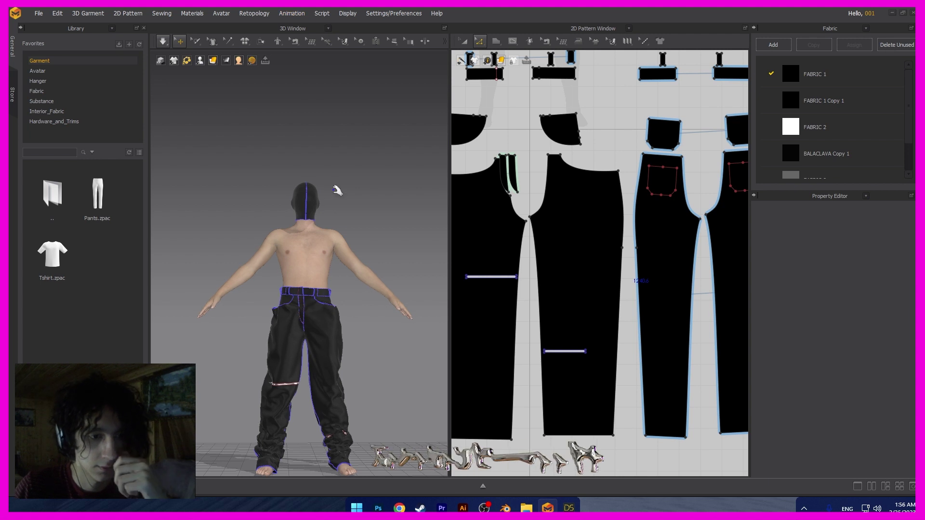
{"action": "right_click_drag", "start_coordinate": [337, 191], "coordinate": [367, 190]}
{"action": "middle_click_drag", "start_coordinate": [367, 190], "coordinate": [356, 139]}
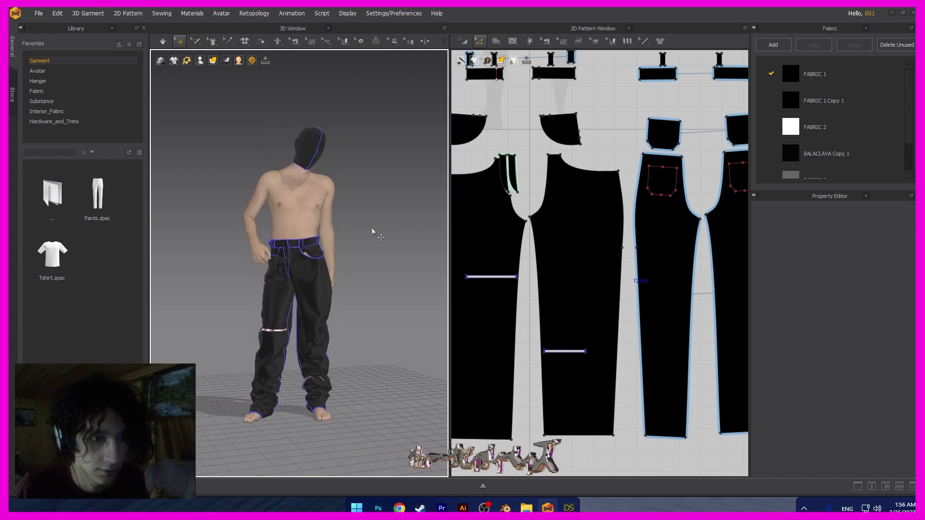
{"action": "middle_click_drag", "start_coordinate": [372, 232], "coordinate": [358, 203]}
{"action": "right_click_drag", "start_coordinate": [358, 203], "coordinate": [322, 224]}
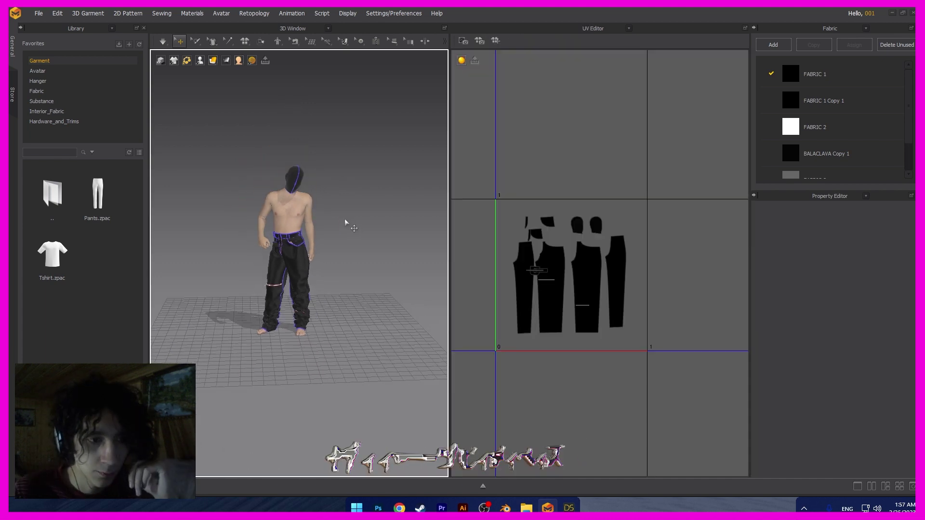
Hide the avatar so that only the balaclava and the trousers are shown
{"action": "left_click", "coordinate": [292, 215]}
{"action": "key", "text": "shift+a"}
{"action": "right_click_drag", "start_coordinate": [315, 212], "coordinate": [332, 198]}
{"action": "scroll", "coordinate": [288, 265], "scroll_direction": "up", "scroll_amount": 4}
{"action": "middle_click_drag", "start_coordinate": [296, 261], "coordinate": [357, 211]}
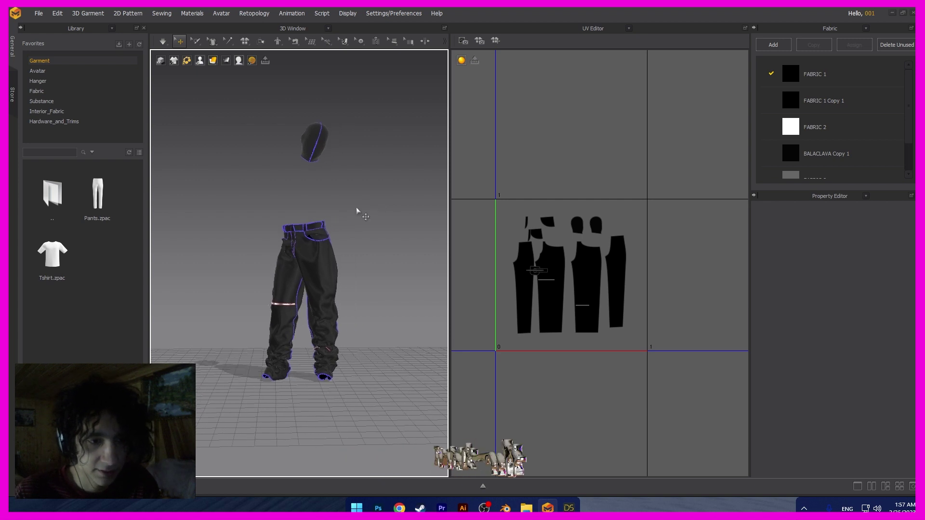
Start an OBJ export of the garments to the Desktop under the file name tutor
{"action": "left_click", "coordinate": [38, 13]}
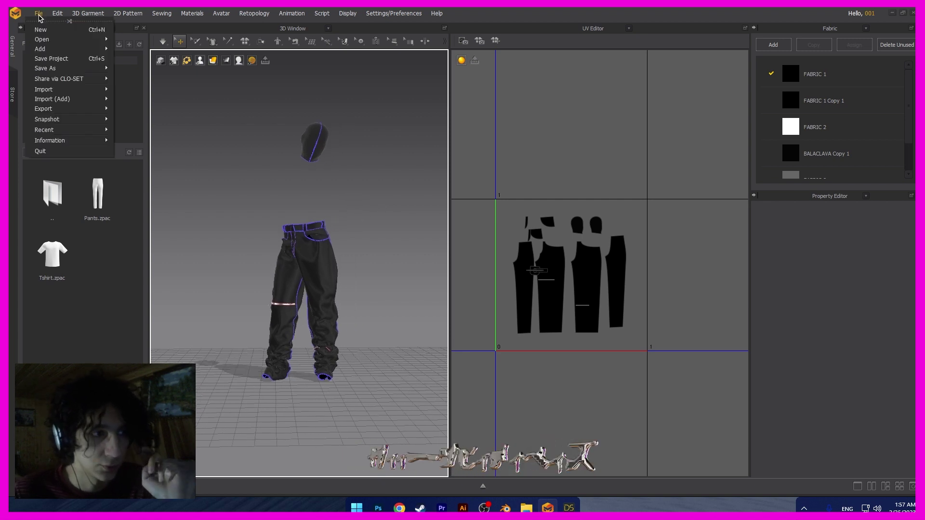
{"action": "mouse_move", "coordinate": [67, 112]}
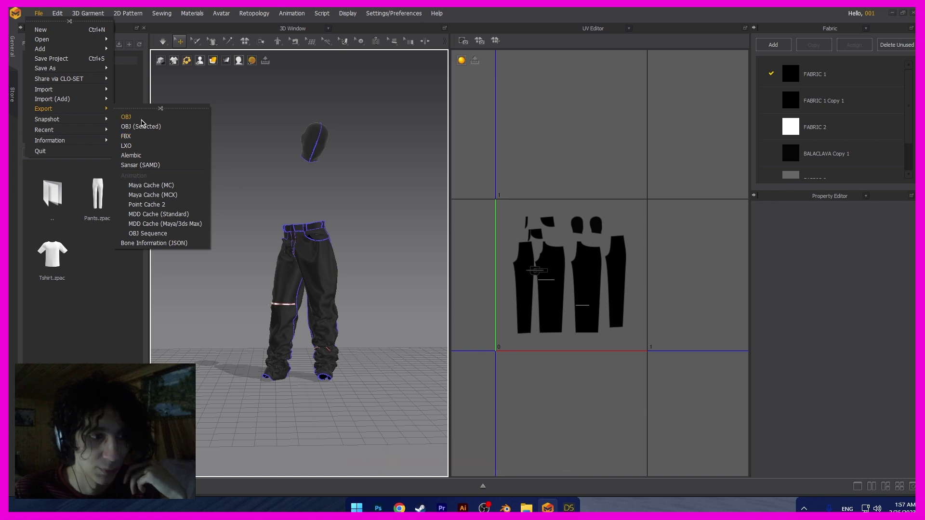
{"action": "left_click", "coordinate": [140, 120]}
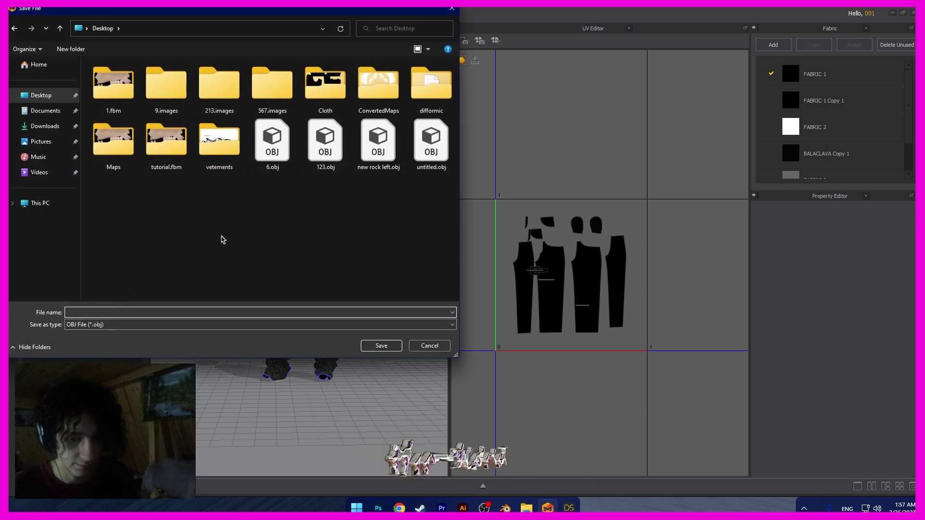
{"action": "type", "text": "tutorial"}
{"action": "key", "text": "Return"}
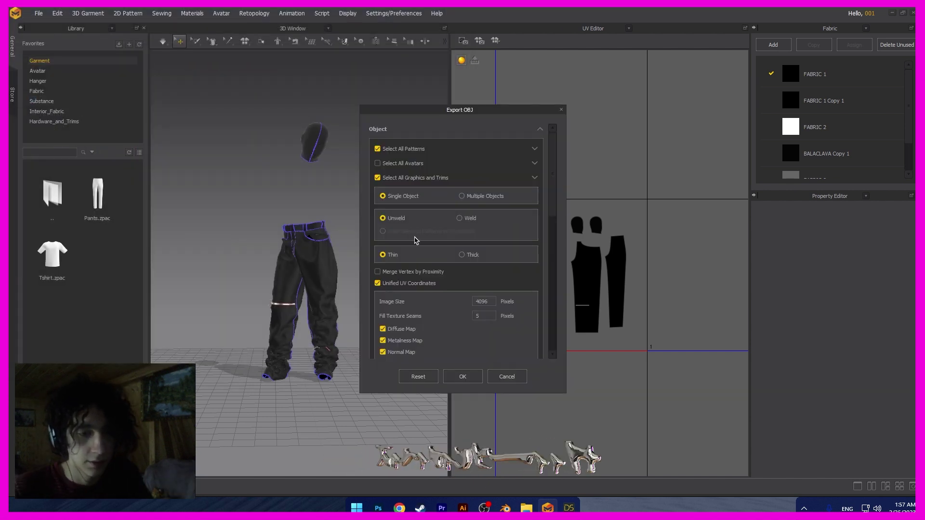
Export the OBJ with unified UV coordinates and only the diffuse map, leaving out metalness, normal, roughness, opacity and displacement maps
{"action": "scroll", "coordinate": [417, 240], "scroll_direction": "down", "scroll_amount": 2}
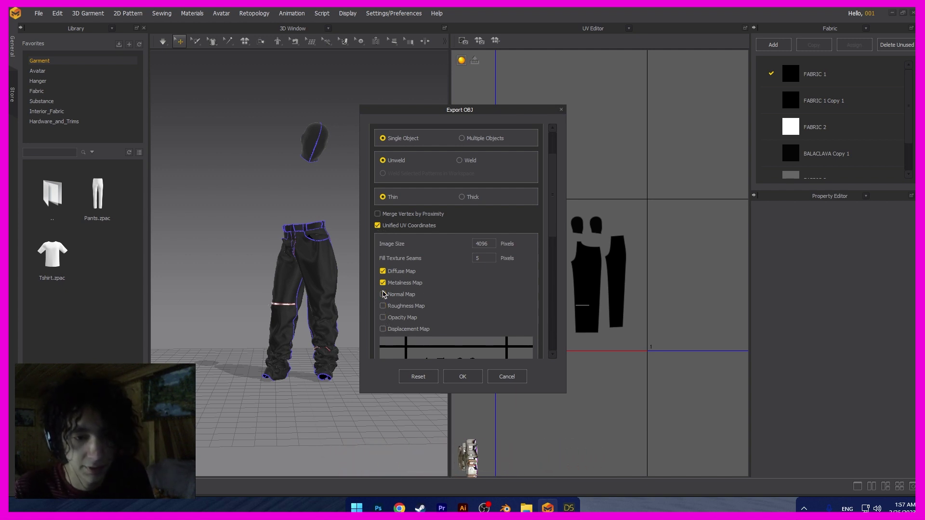
{"action": "scroll", "coordinate": [440, 305], "scroll_direction": "down", "scroll_amount": 3}
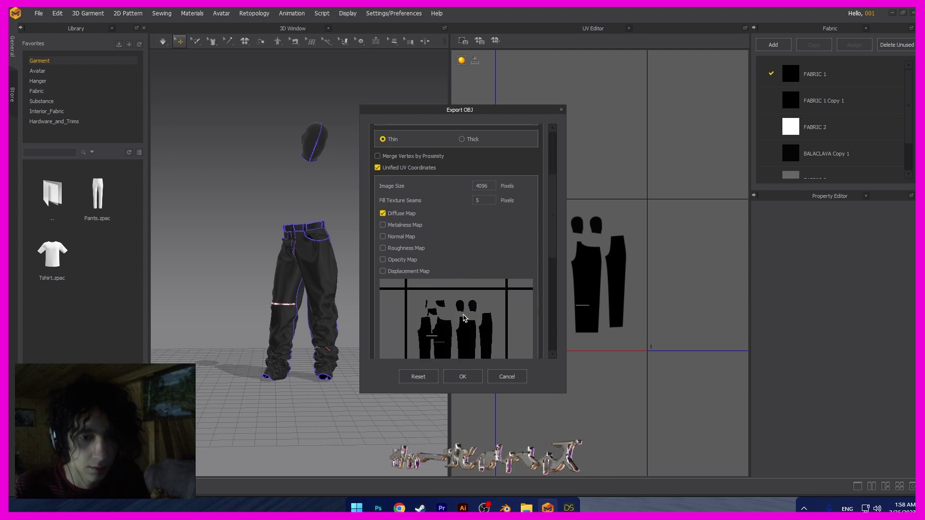
{"action": "left_click", "coordinate": [463, 376]}
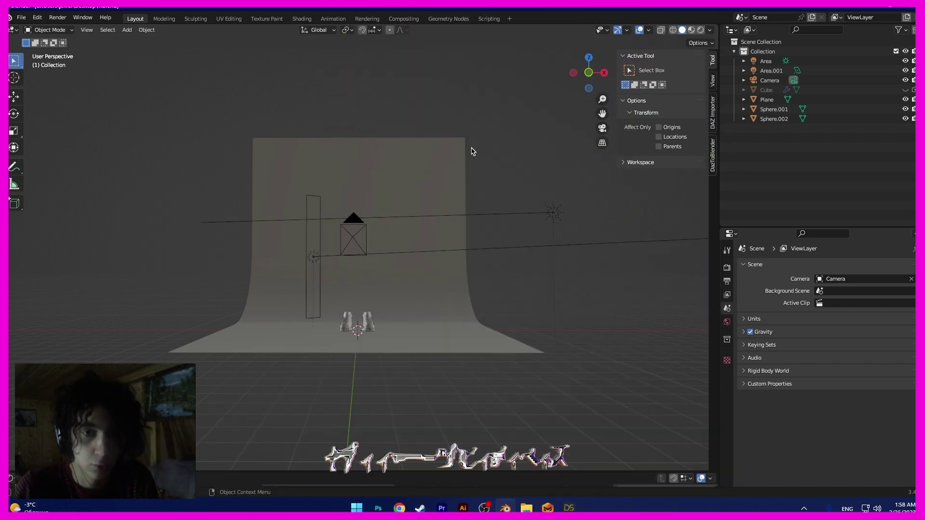
Switch to Blender and import the Daz scene tutorial.duf from the difformic folder with the DAZ Importer, dismissing its warning
{"action": "left_click", "coordinate": [712, 114]}
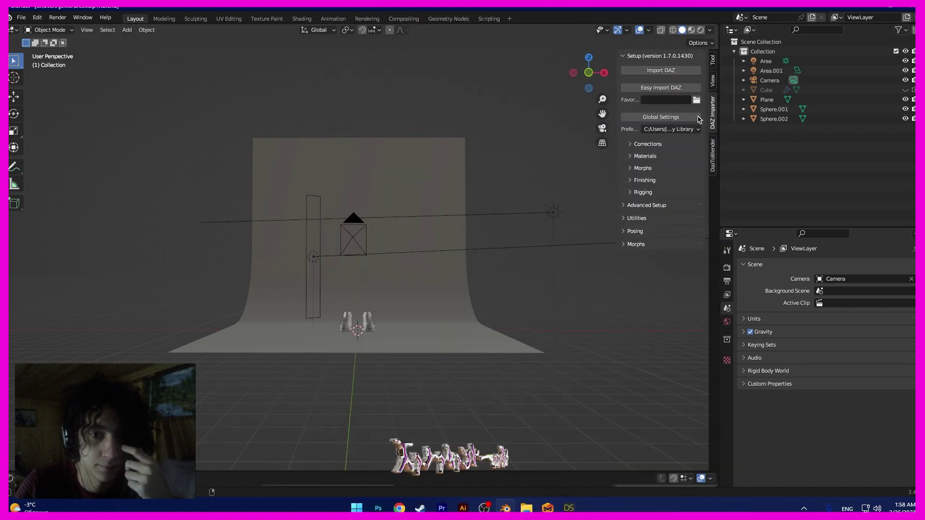
{"action": "left_click", "coordinate": [679, 71]}
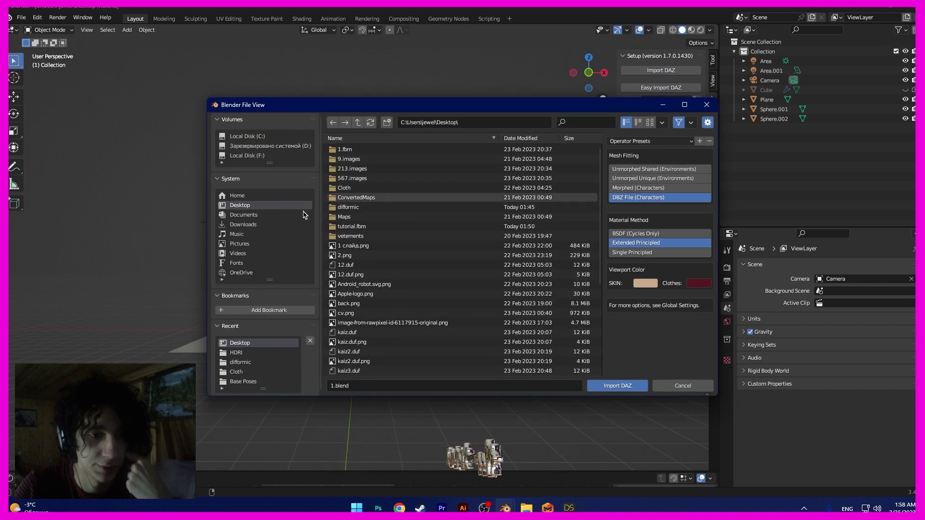
{"action": "double_click", "coordinate": [354, 208]}
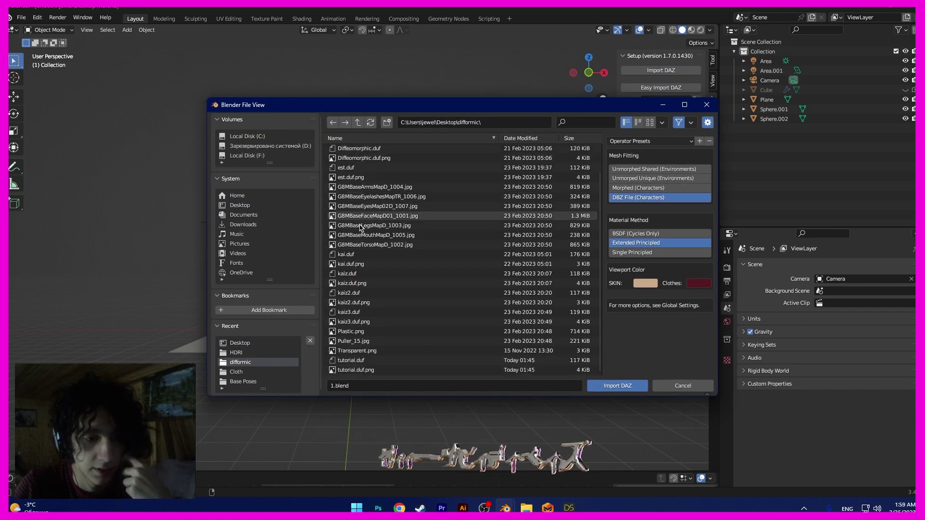
{"action": "left_click", "coordinate": [351, 360]}
{"action": "left_click", "coordinate": [618, 387]}
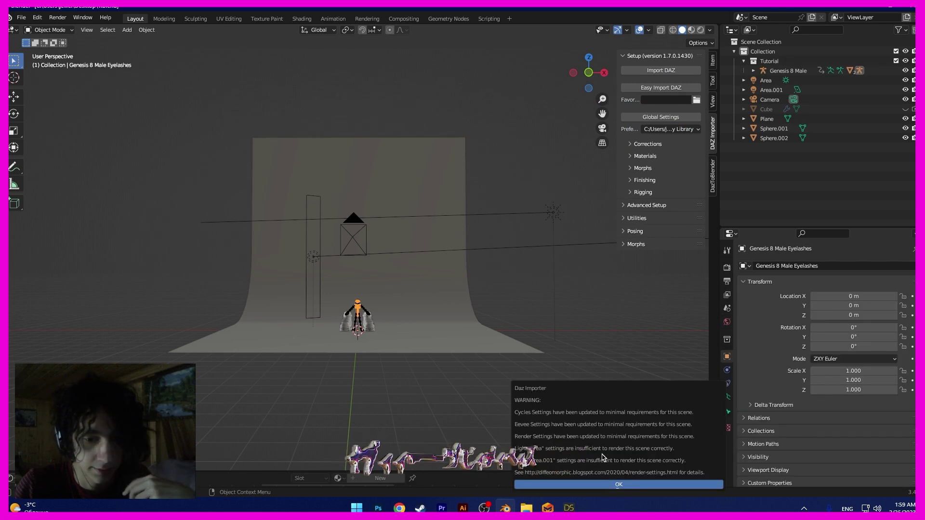
{"action": "left_click", "coordinate": [597, 485]}
Merge the Genesis 8 Male Eyelashes rig into the Genesis 8 Male rig, keeping Create Duplicate Bones and Convert To Widgets enabled
{"action": "middle_click_drag", "start_coordinate": [356, 332], "coordinate": [369, 297], "text": "shift"}
{"action": "scroll", "coordinate": [339, 209], "scroll_direction": "up", "scroll_amount": 6}
{"action": "scroll", "coordinate": [369, 297], "scroll_direction": "up", "scroll_amount": 3}
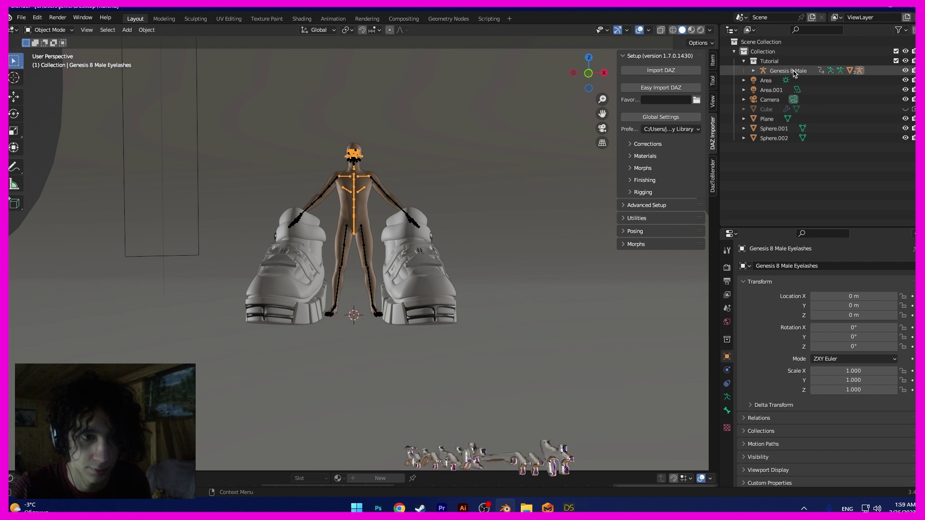
{"action": "left_click", "coordinate": [781, 71]}
{"action": "left_click", "coordinate": [754, 71]}
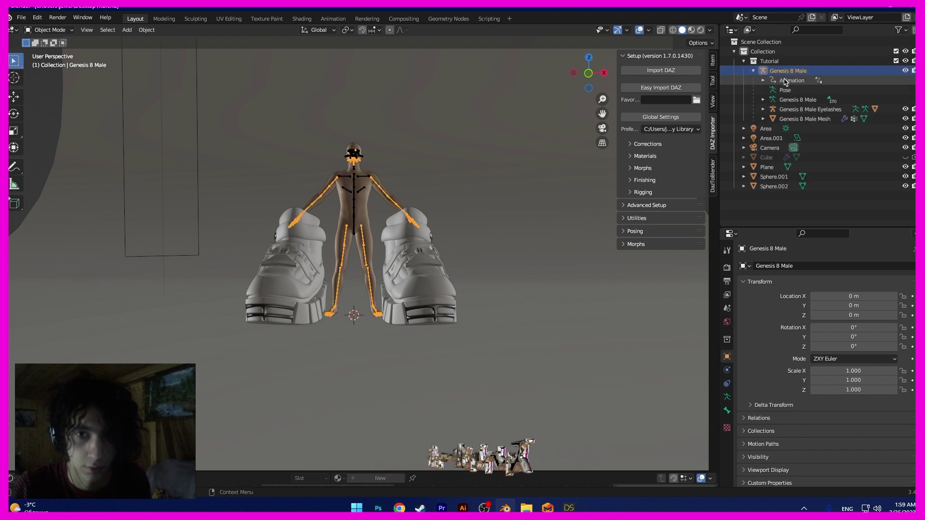
{"action": "left_click", "coordinate": [791, 110], "text": "shift"}
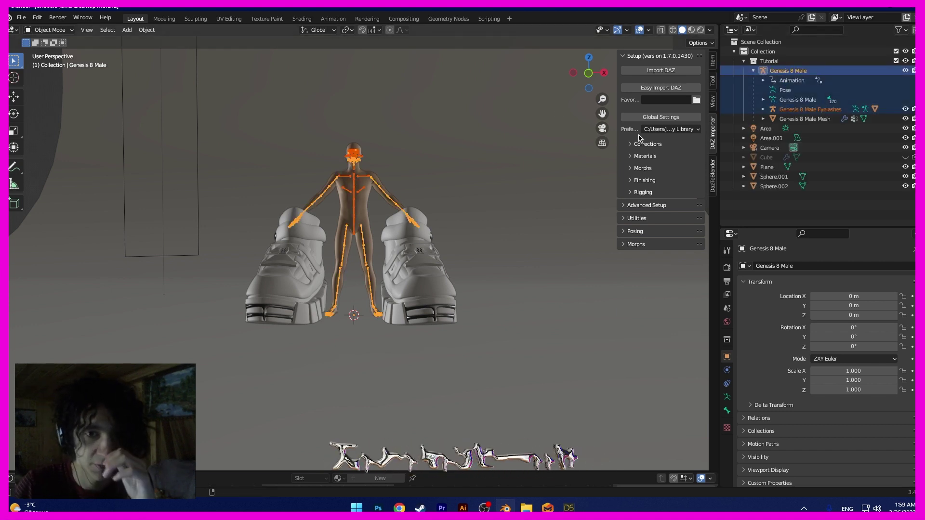
{"action": "left_click", "coordinate": [635, 231]}
{"action": "left_click", "coordinate": [636, 144]}
{"action": "left_click", "coordinate": [677, 172]}
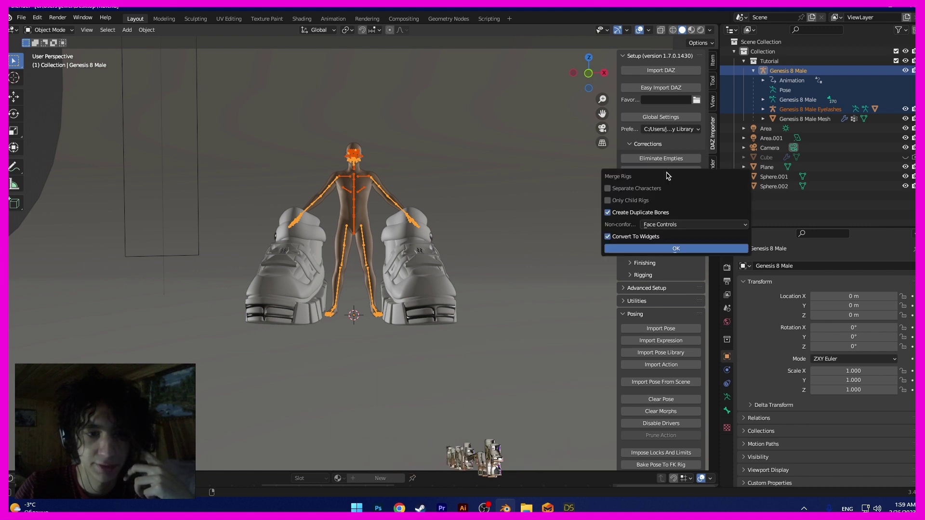
{"action": "left_click", "coordinate": [671, 250]}
{"action": "left_click", "coordinate": [671, 252]}
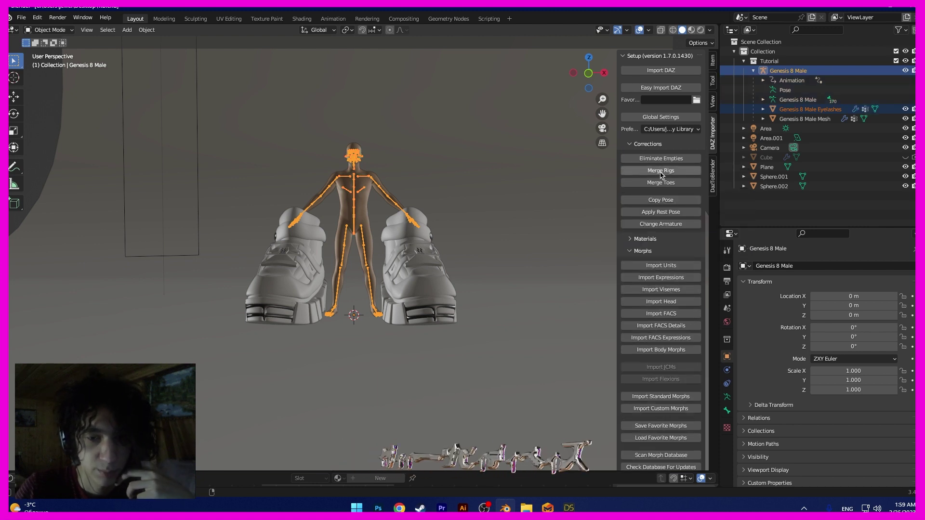
Import the action tutorial.duf from the Desktop onto the Genesis 8 Male rig as a new action
{"action": "scroll", "coordinate": [661, 309], "scroll_direction": "down", "scroll_amount": 10}
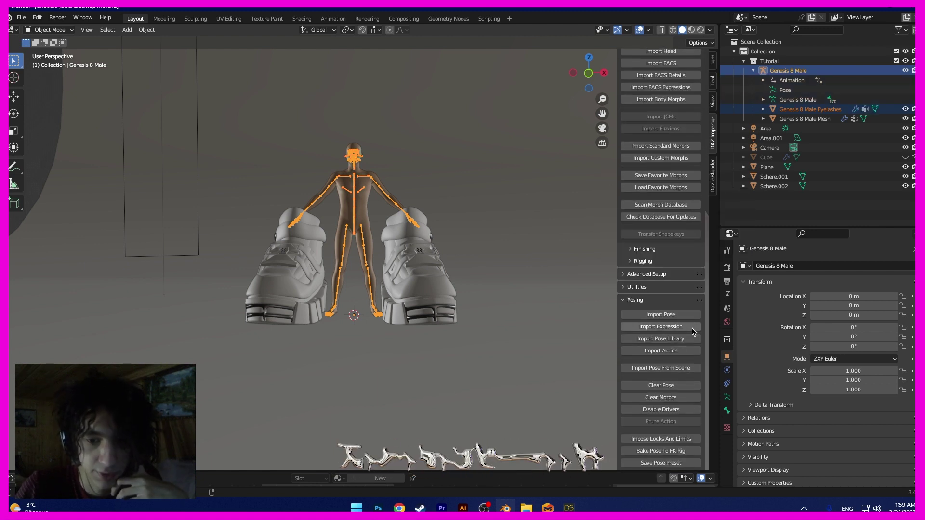
{"action": "left_click", "coordinate": [661, 350]}
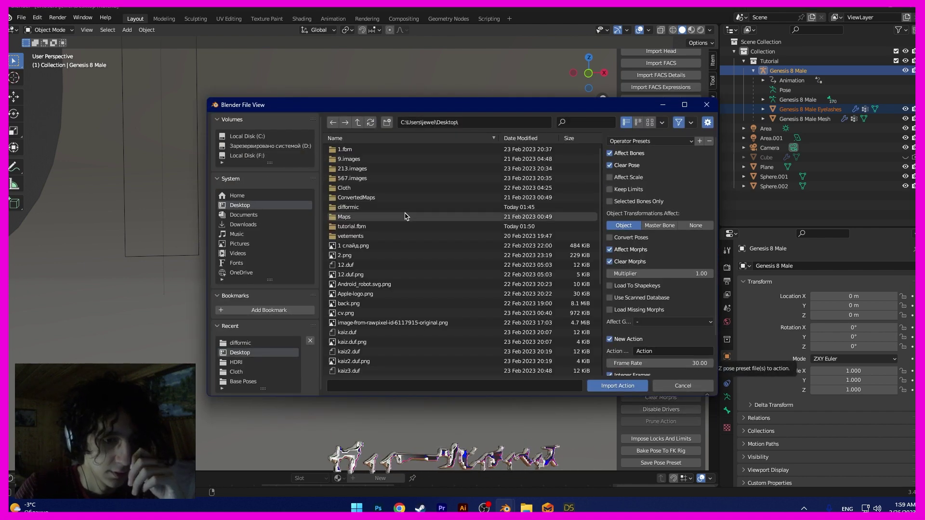
{"action": "scroll", "coordinate": [400, 226], "scroll_direction": "down", "scroll_amount": 6}
{"action": "left_click", "coordinate": [378, 273]}
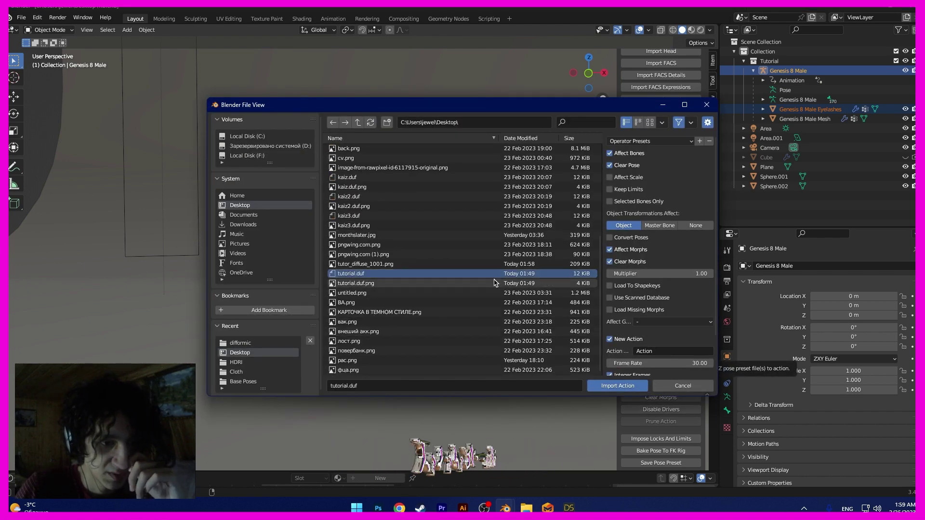
{"action": "left_click", "coordinate": [618, 386]}
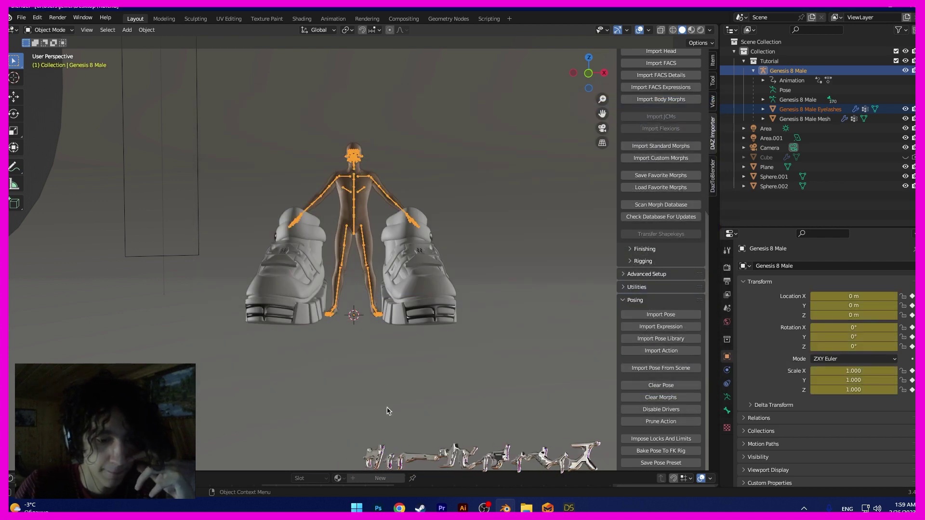
Change the editor below the 3D viewport to a Timeline and enlarge it
{"action": "left_click", "coordinate": [11, 479]}
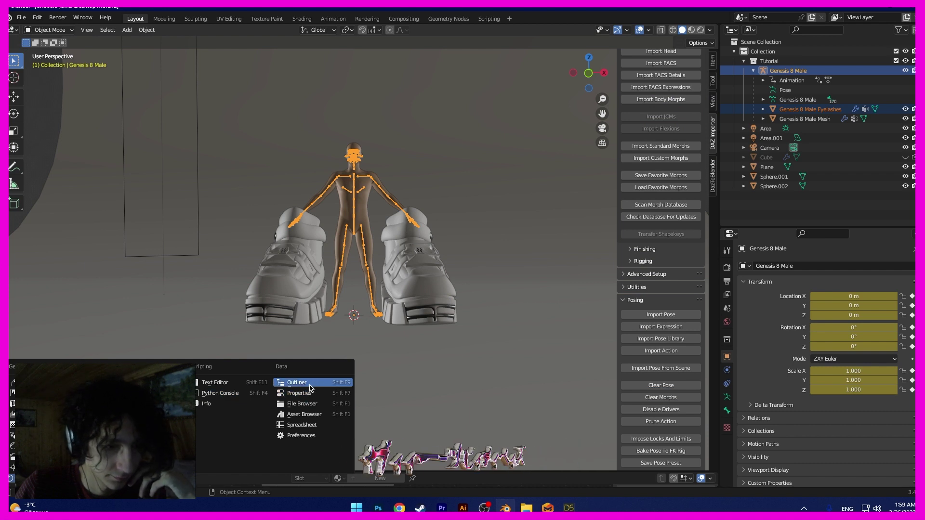
{"action": "left_click", "coordinate": [126, 393]}
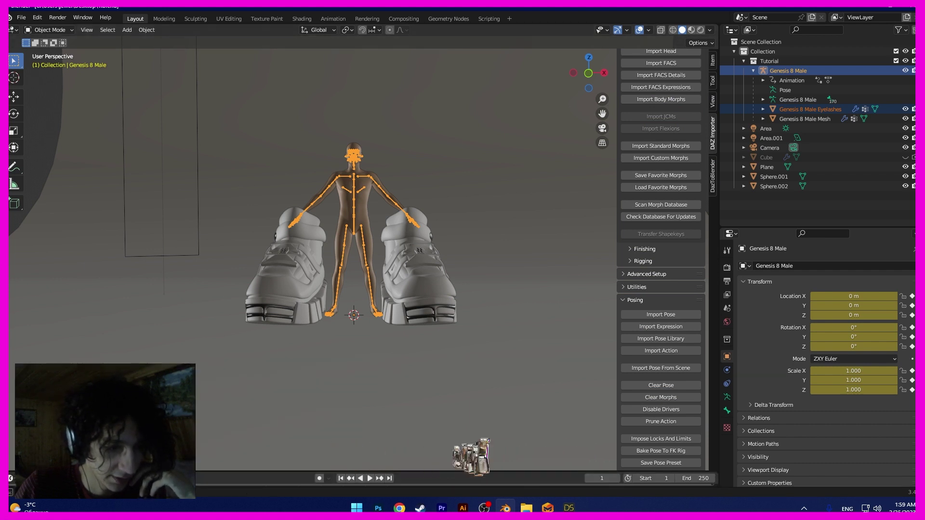
{"action": "left_click_drag", "start_coordinate": [360, 472], "coordinate": [359, 382]}
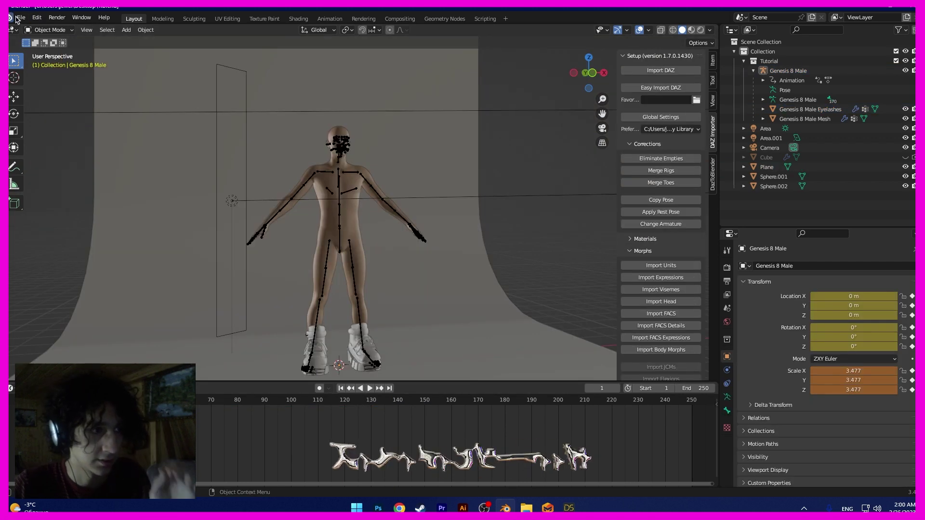
Import the Wavefront OBJ file tutor.obj from the Desktop with the default axis and scale settings
{"action": "left_click", "coordinate": [19, 18]}
{"action": "mouse_move", "coordinate": [57, 148]}
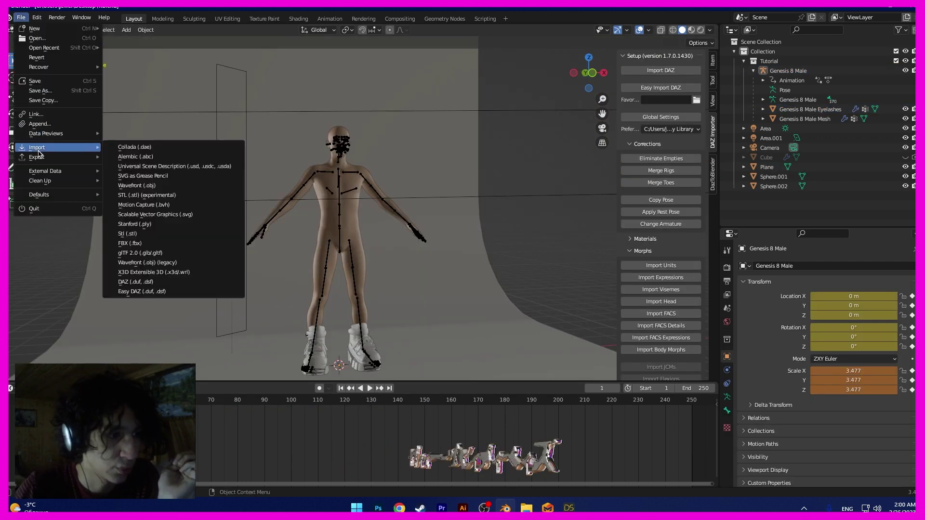
{"action": "left_click", "coordinate": [171, 188]}
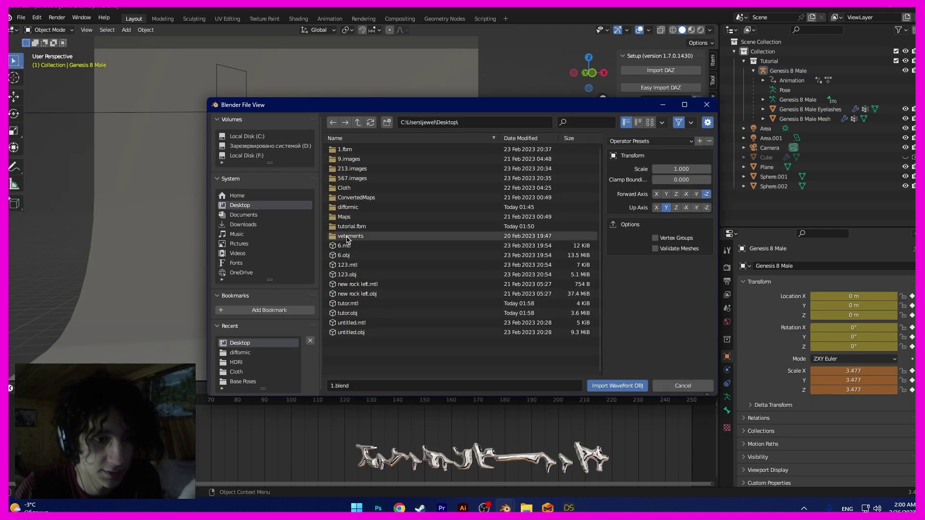
{"action": "left_click", "coordinate": [362, 313]}
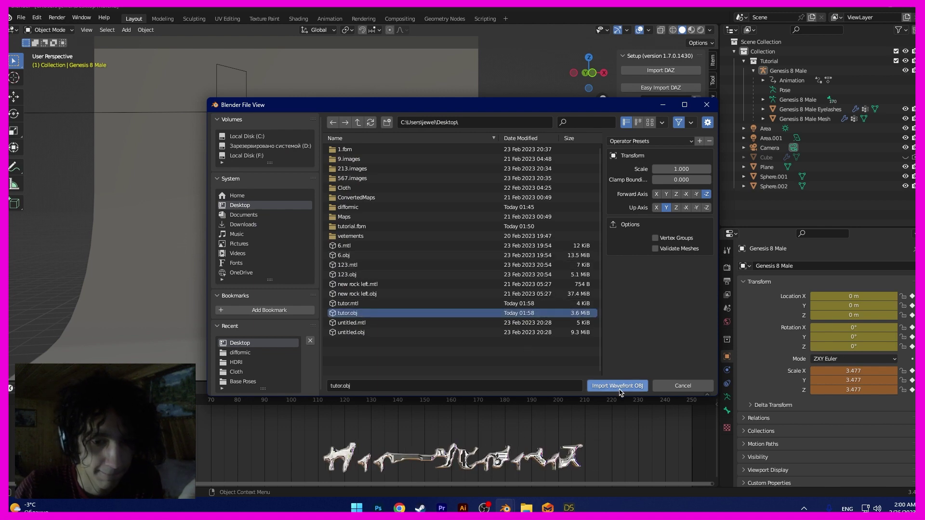
{"action": "left_click", "coordinate": [618, 388]}
Scale the tutor garments down uniformly in two passes, the first by a factor of about 0.373
{"action": "key", "text": "KP_Decimal"}
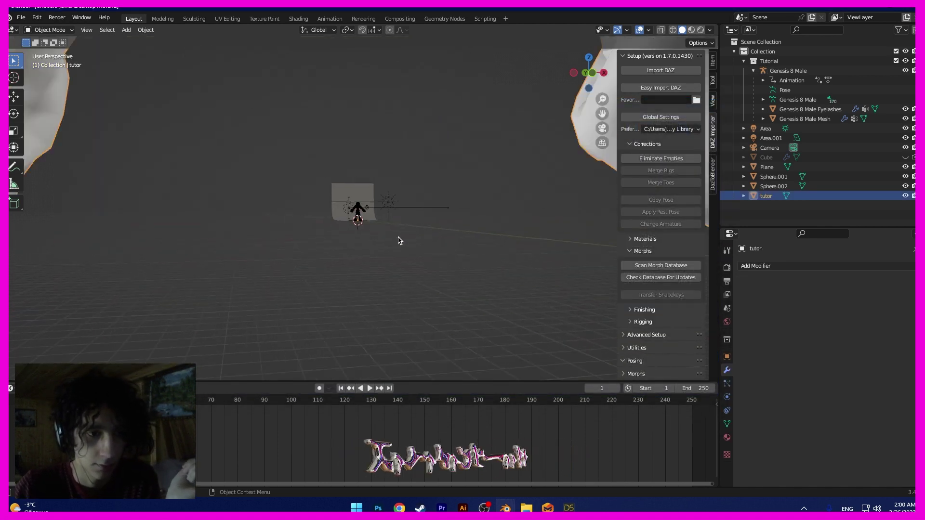
{"action": "key", "text": "s"}
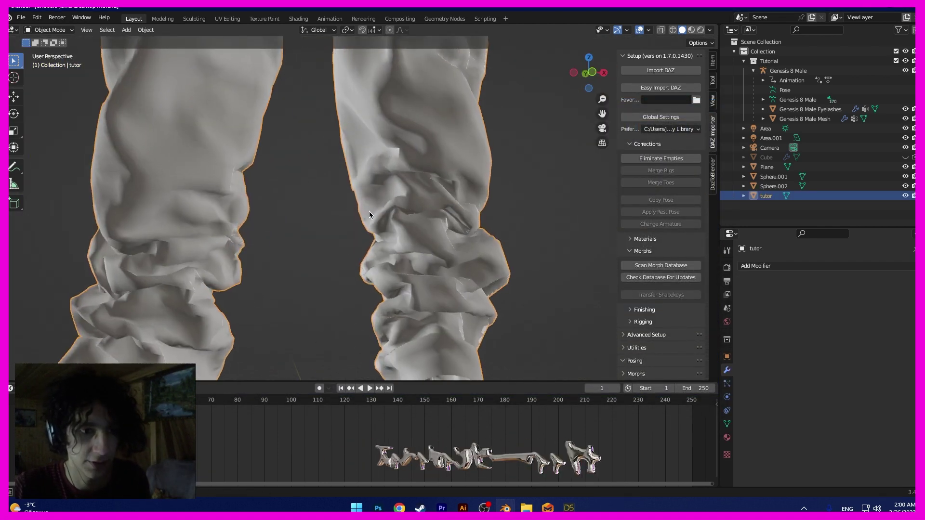
{"action": "left_click", "coordinate": [402, 264]}
{"action": "key", "text": "s"}
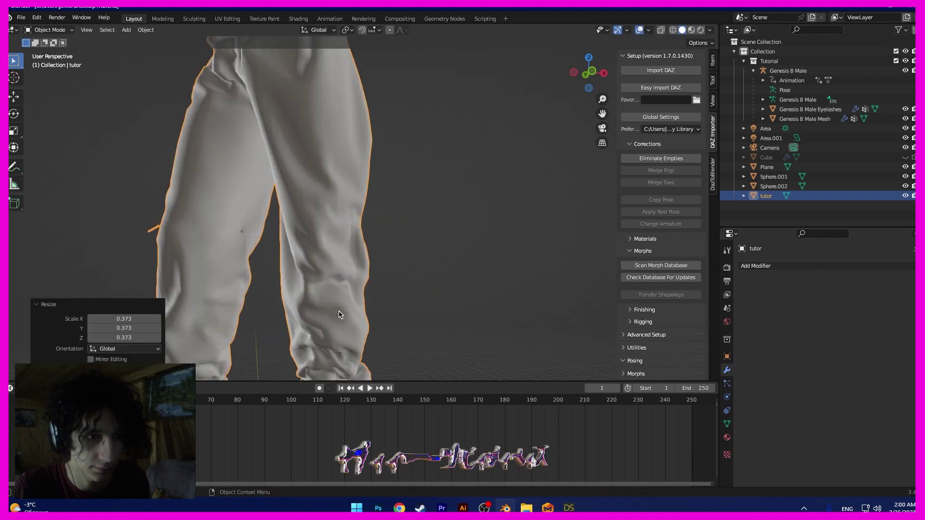
{"action": "left_click", "coordinate": [367, 222]}
{"action": "scroll", "coordinate": [368, 222], "scroll_direction": "up", "scroll_amount": 4}
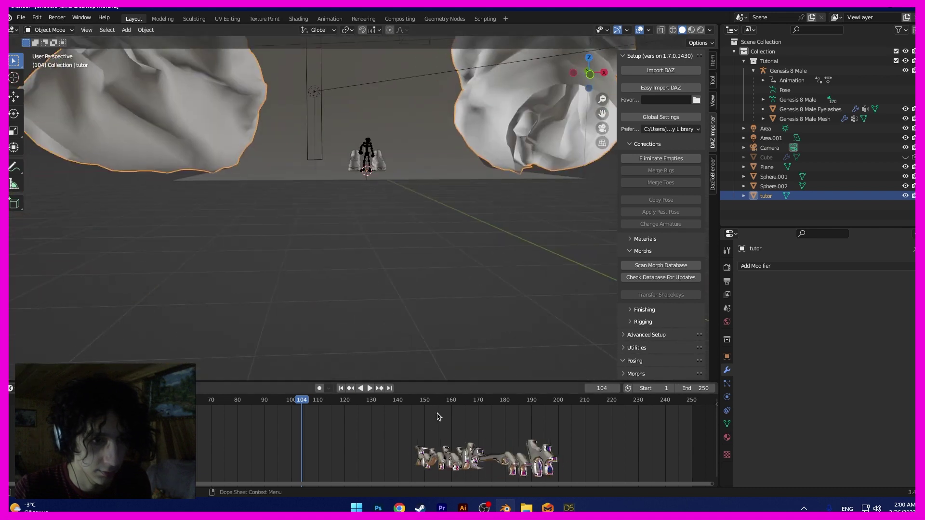
Play the rig's animation and scale the tutor garments down by a factor of about 0.579
{"action": "key", "text": "space"}
{"action": "mouse_move", "coordinate": [390, 261]}
{"action": "middle_mouse_down"}
{"action": "mouse_move", "coordinate": [368, 320]}
{"action": "mouse_move", "coordinate": [400, 270]}
{"action": "middle_mouse_up"}
{"action": "scroll", "coordinate": [369, 320], "scroll_direction": "up", "scroll_amount": 4}
{"action": "key", "text": "s"}
{"action": "left_click", "coordinate": [378, 326]}
{"action": "scroll", "coordinate": [388, 311], "scroll_direction": "down", "scroll_amount": 3}
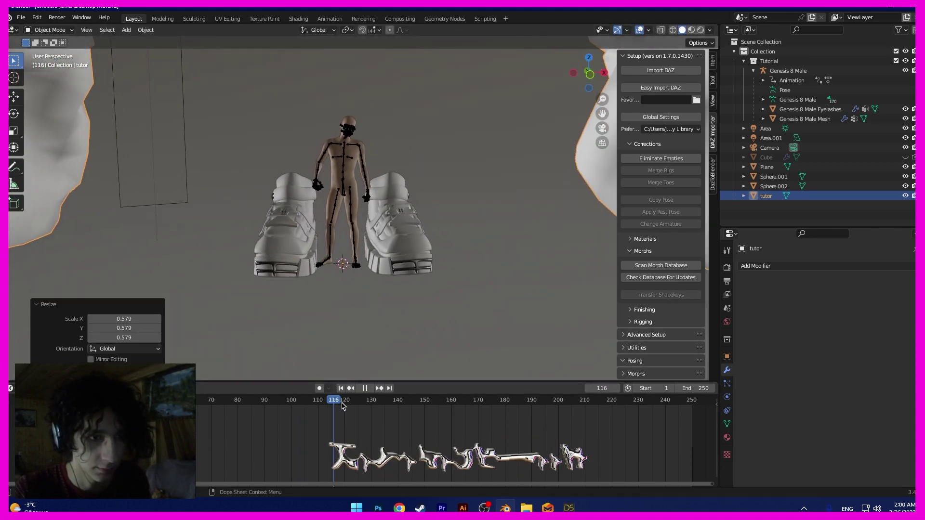
Reduce the tutor garments further toward the figure's size, including passes of about 0.381 and 0.558
{"action": "key", "text": "s"}
{"action": "left_click", "coordinate": [438, 273]}
{"action": "key", "text": "s"}
{"action": "left_click", "coordinate": [371, 305]}
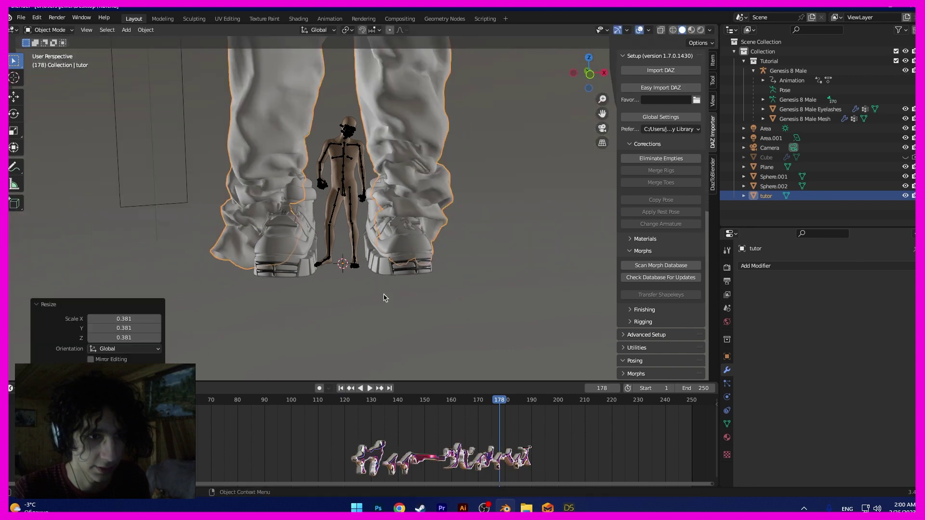
{"action": "key", "text": "s"}
{"action": "left_click", "coordinate": [376, 281]}
{"action": "key", "text": "s"}
{"action": "left_click", "coordinate": [365, 271]}
Hide the viewport overlays and select the Genesis 8 Male Mesh to compare the body with the garments
{"action": "scroll", "coordinate": [364, 211], "scroll_direction": "up", "scroll_amount": 8}
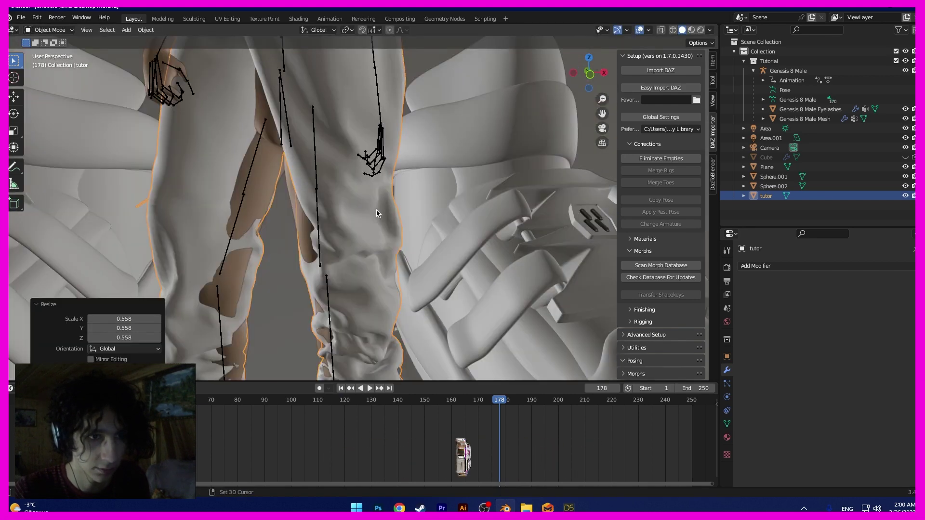
{"action": "middle_click_drag", "start_coordinate": [376, 210], "coordinate": [335, 376], "text": "shift"}
{"action": "left_click", "coordinate": [640, 30]}
{"action": "scroll", "coordinate": [424, 196], "scroll_direction": "down", "scroll_amount": 6}
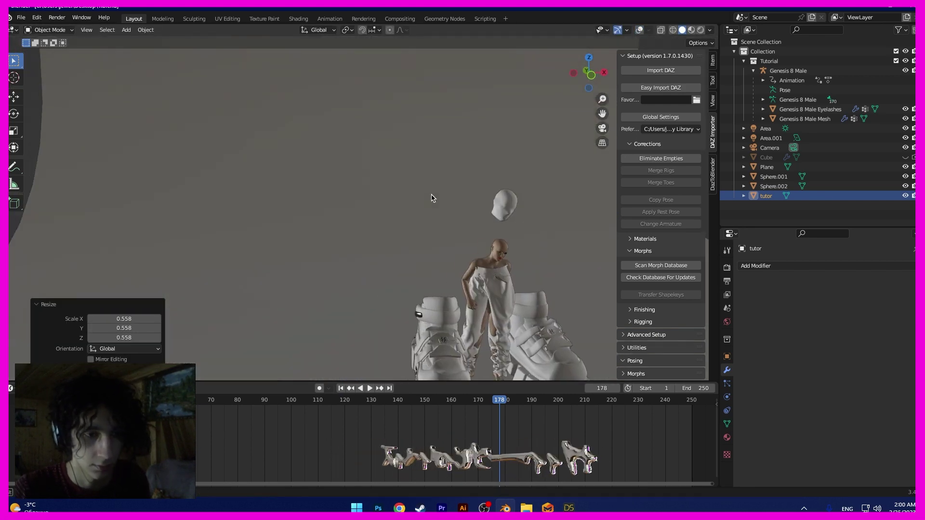
{"action": "left_click", "coordinate": [499, 271]}
{"action": "scroll", "coordinate": [458, 212], "scroll_direction": "up", "scroll_amount": 5}
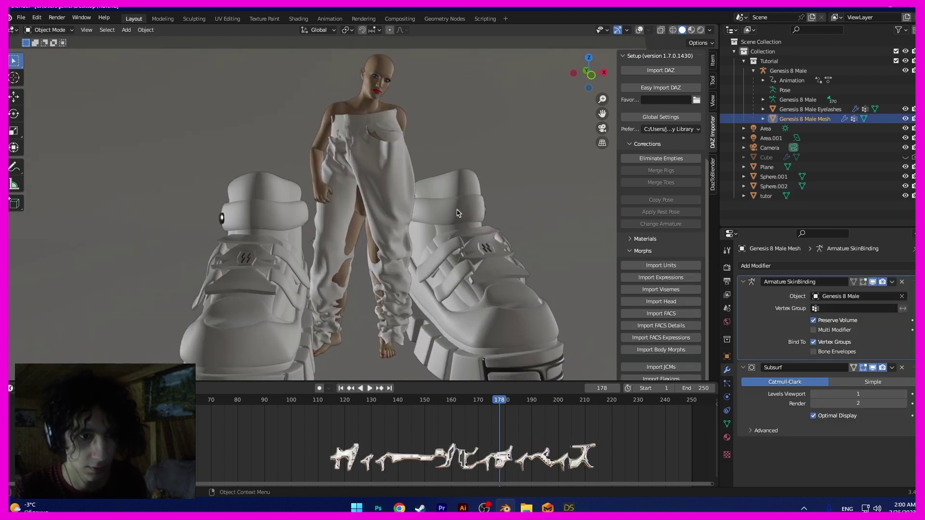
Scale the tutor garments by a factor of about 0.749 to bring the trousers and mask onto the figure
{"action": "left_click", "coordinate": [382, 181]}
{"action": "scroll", "coordinate": [386, 184], "scroll_direction": "down", "scroll_amount": 2}
{"action": "key", "text": "s"}
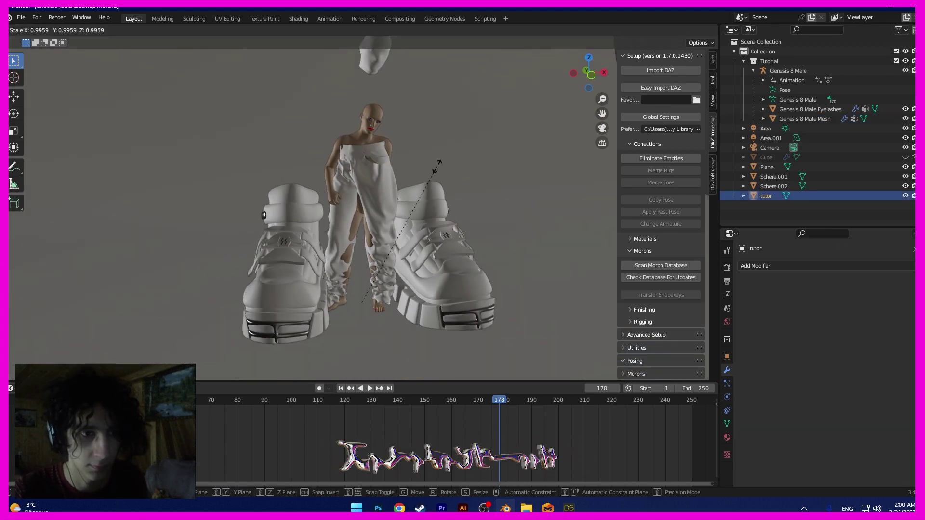
{"action": "left_click", "coordinate": [387, 188]}
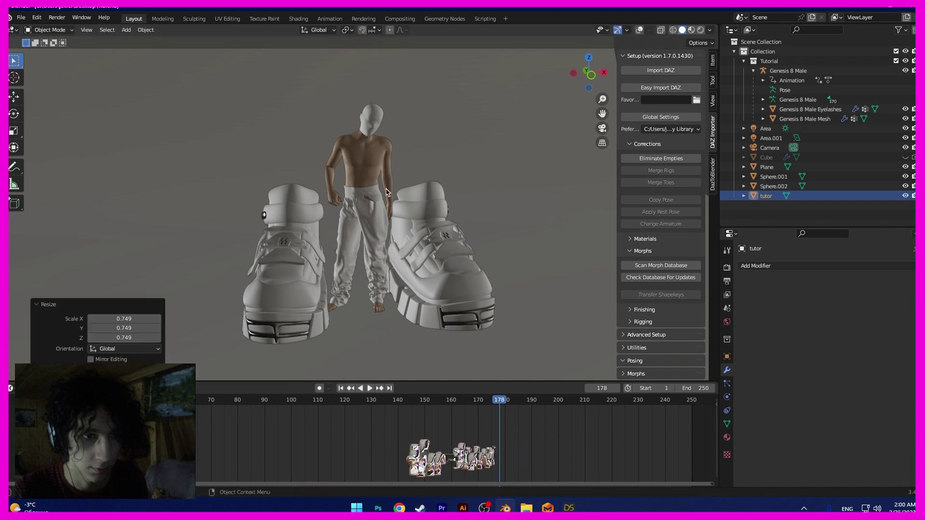
Fine-tune the tutor garments' scale so the mask closely covers the figure's head
{"action": "scroll", "coordinate": [319, 212], "scroll_direction": "up", "scroll_amount": 7}
{"action": "scroll", "coordinate": [319, 211], "scroll_direction": "up", "scroll_amount": 8}
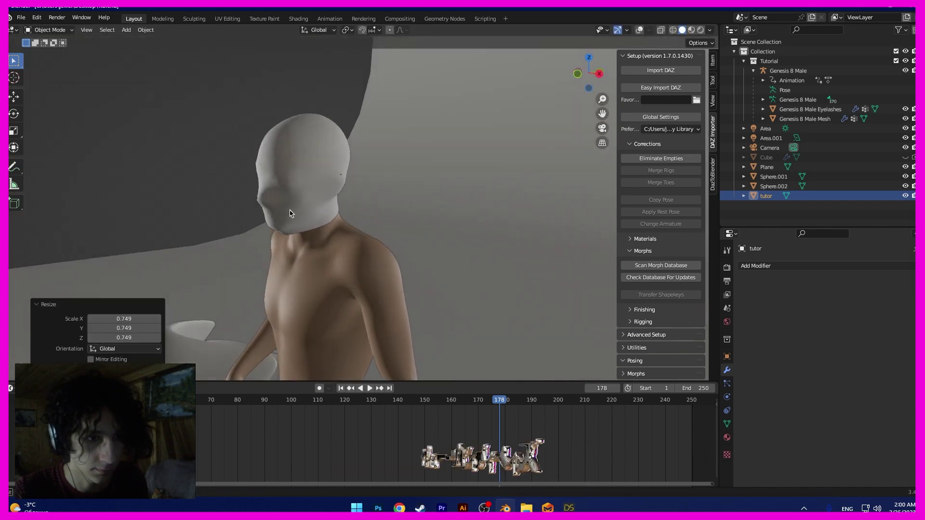
{"action": "key", "text": "s"}
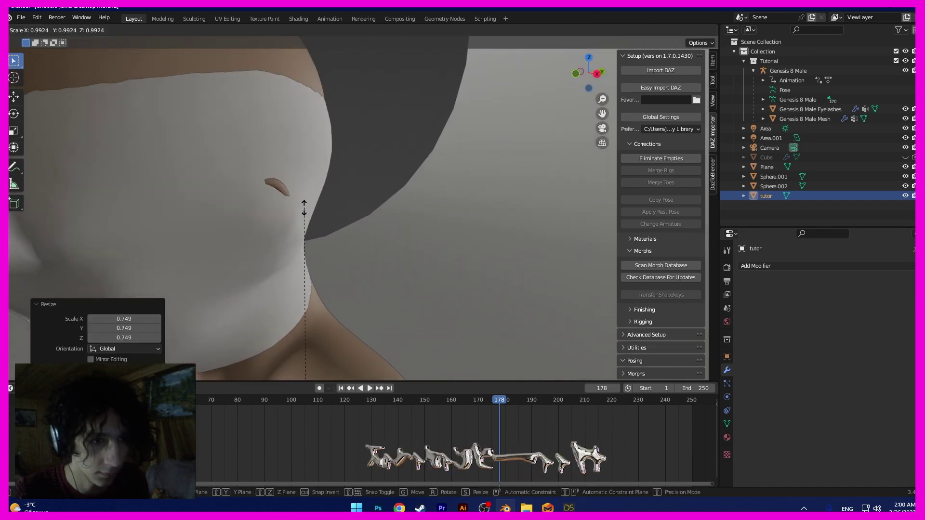
{"action": "left_click", "coordinate": [307, 197]}
{"action": "scroll", "coordinate": [320, 178], "scroll_direction": "down", "scroll_amount": 12}
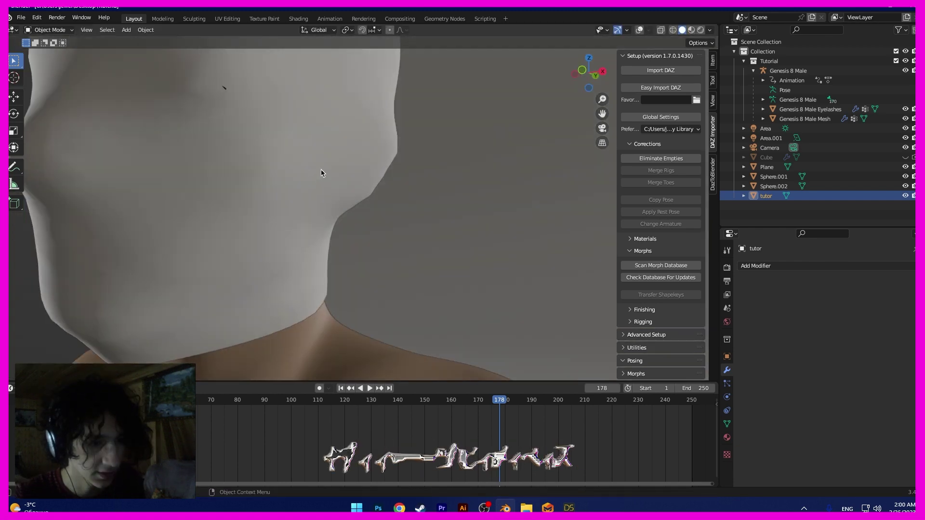
{"action": "middle_click_drag", "start_coordinate": [435, 181], "coordinate": [396, 183]}
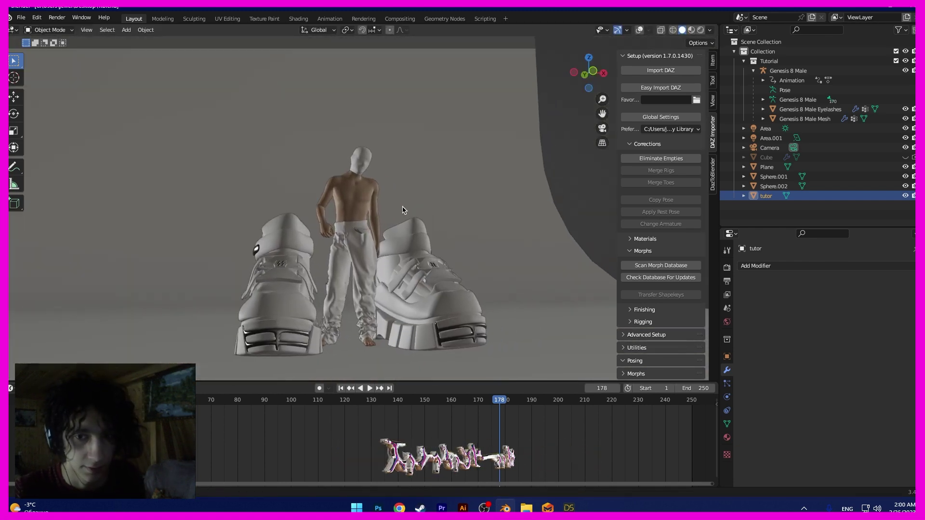
{"action": "left_click", "coordinate": [788, 71]}
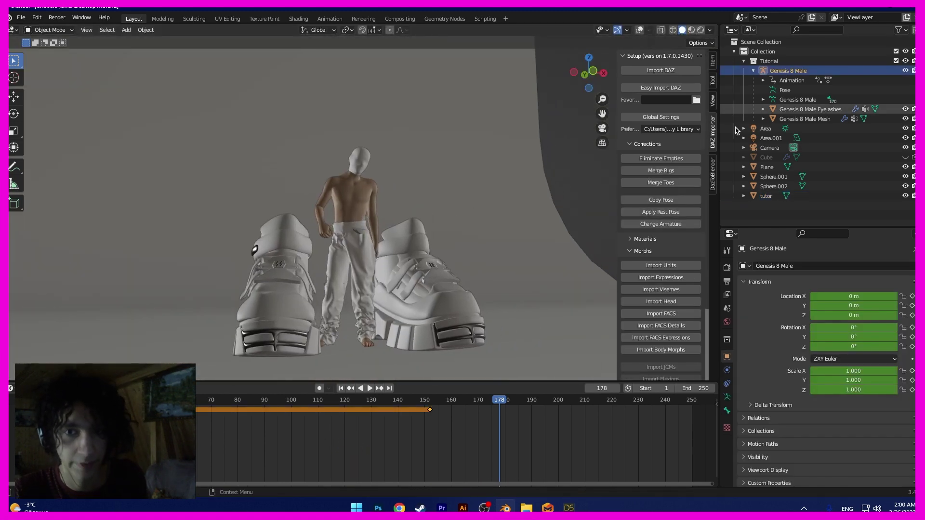
{"action": "key", "text": "s"}
{"action": "left_click", "coordinate": [530, 177]}
{"action": "key", "text": "ctrl+z"}
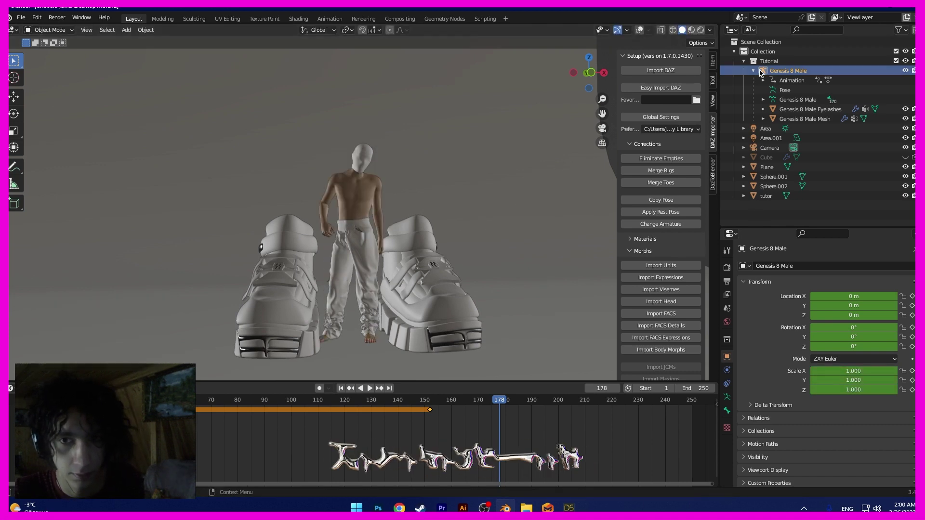
Scale the Genesis 8 Male rig and the tutor garments up together by about 1.343 and 1.259 to suit the boots
{"action": "left_click", "coordinate": [767, 199]}
{"action": "key", "text": "s"}
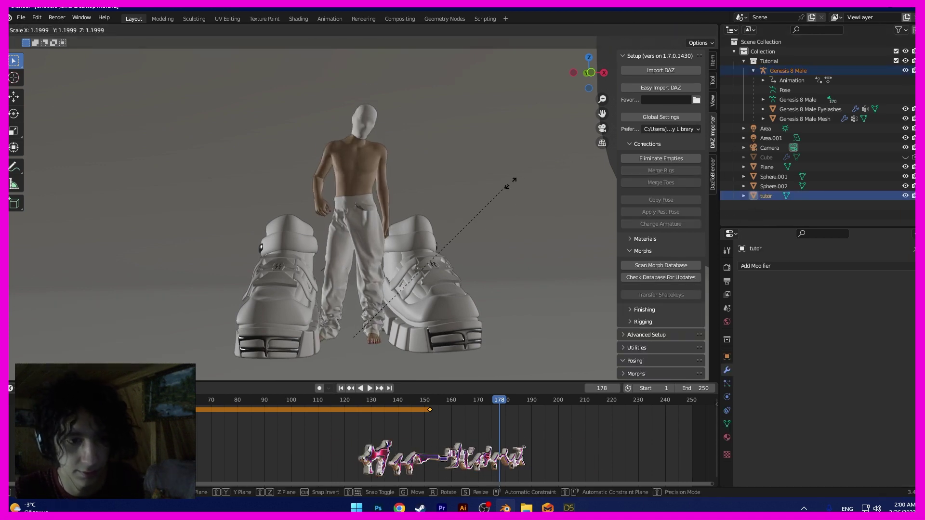
{"action": "left_click", "coordinate": [473, 178]}
{"action": "key", "text": "s"}
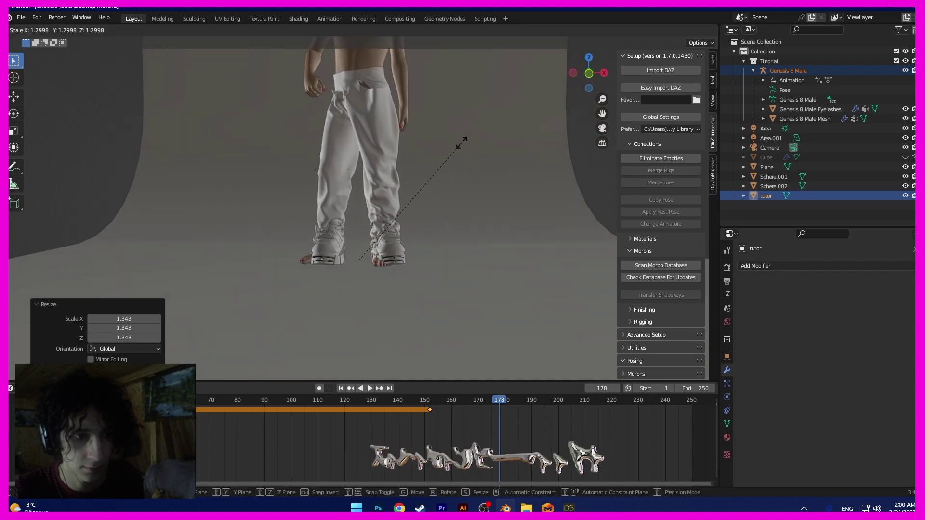
{"action": "left_click", "coordinate": [464, 157]}
Try to apply the scale of the Genesis 8 Male rig and the tutor garments together
{"action": "middle_click_drag", "start_coordinate": [466, 159], "coordinate": [375, 177]}
{"action": "key", "text": "ctrl+a"}
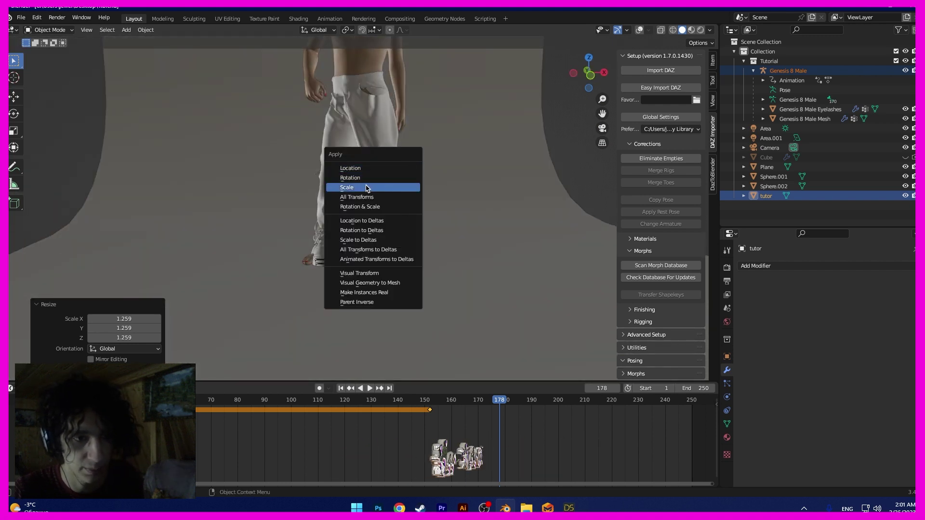
{"action": "left_click", "coordinate": [367, 188]}
{"action": "middle_click_drag", "start_coordinate": [367, 187], "coordinate": [408, 173]}
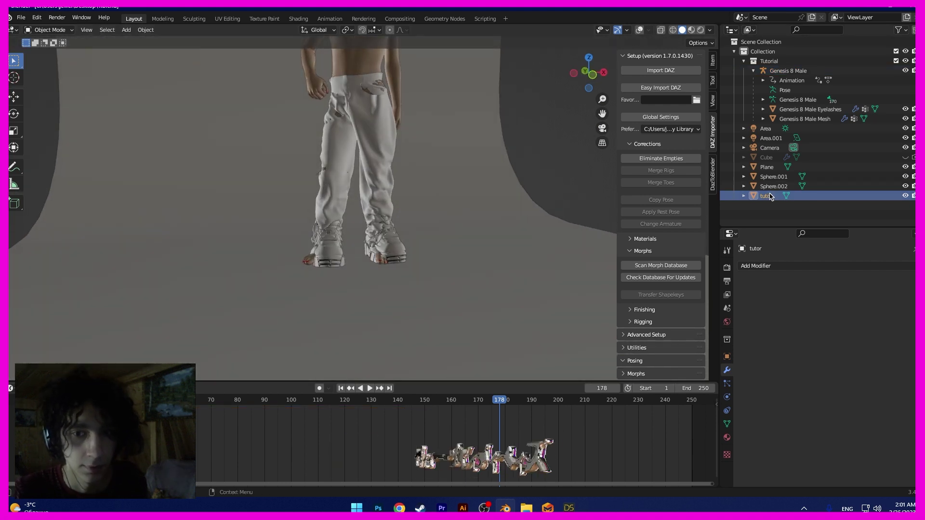
Try rescaling the tutor garments alone, and undo both that change and the applied scale
{"action": "key", "text": "s"}
{"action": "left_click", "coordinate": [583, 171]}
{"action": "middle_click_drag", "start_coordinate": [487, 147], "coordinate": [405, 232], "text": "shift"}
{"action": "key", "text": "ctrl+z"}
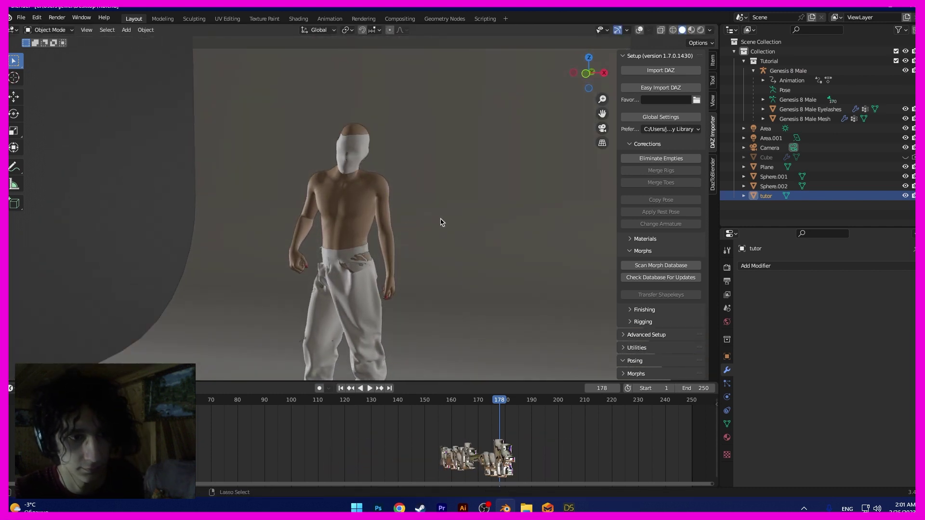
{"action": "middle_click_drag", "start_coordinate": [421, 203], "coordinate": [417, 155], "text": "shift"}
{"action": "key", "text": "ctrl+z"}
{"action": "key", "text": "ctrl+z"}
{"action": "key", "text": "ctrl+z"}
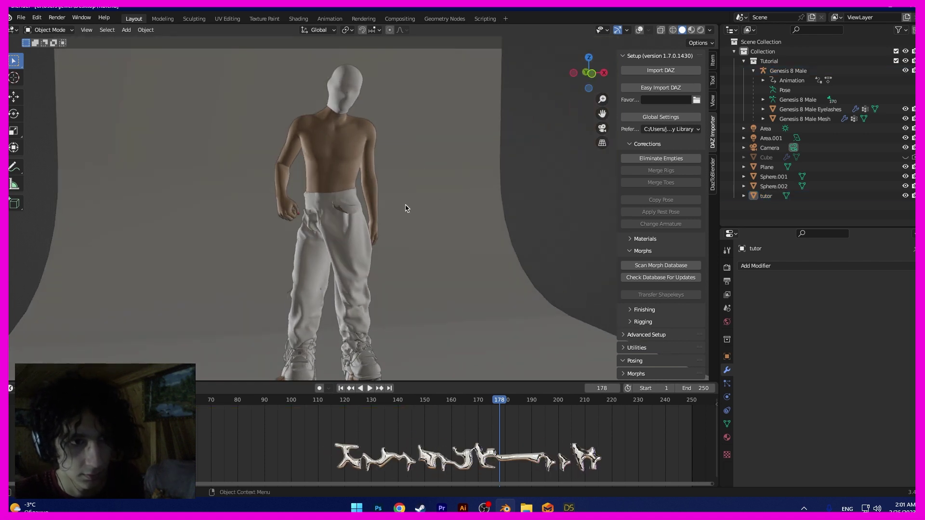
Apply the scale transform to the Genesis 8 Male Mesh
{"action": "left_click", "coordinate": [341, 183]}
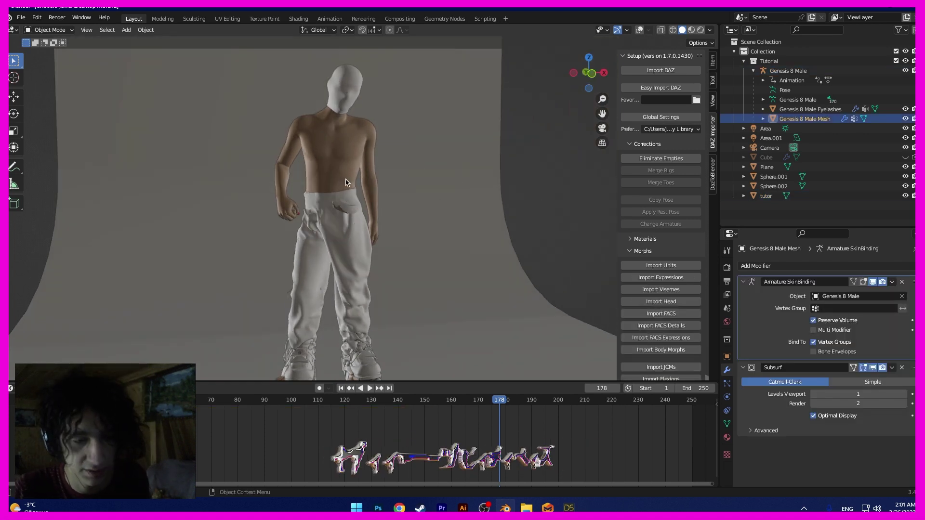
{"action": "key", "text": "ctrl+a"}
{"action": "key", "text": "ctrl+a"}
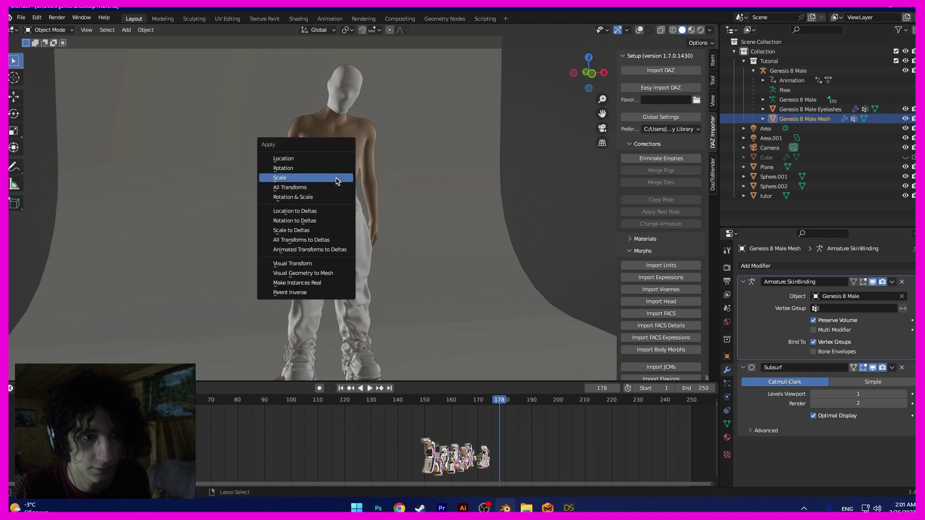
{"action": "left_click", "coordinate": [337, 179]}
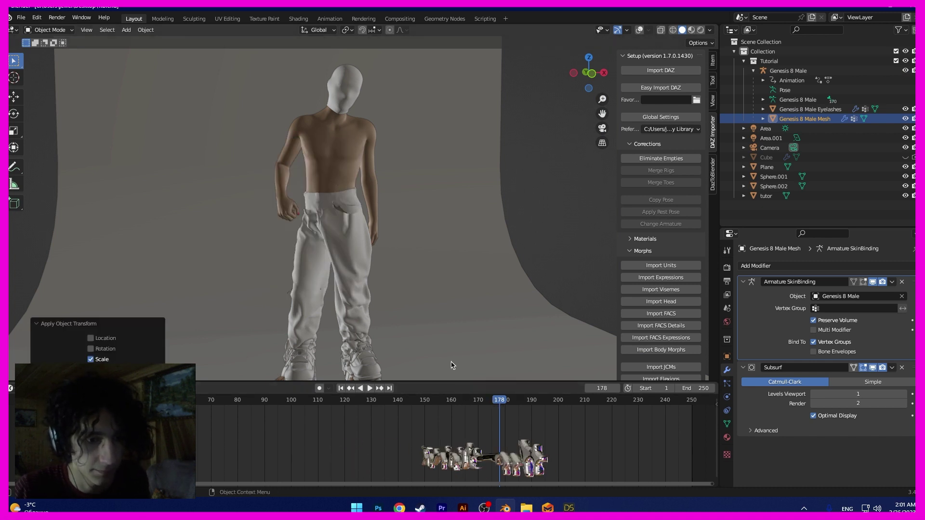
Rotate the boot Sphere.002 about the Z axis to line up with the foot inside it
{"action": "middle_click_drag", "start_coordinate": [404, 293], "coordinate": [388, 196], "text": "shift"}
{"action": "left_click", "coordinate": [285, 283]}
{"action": "middle_click_drag", "start_coordinate": [285, 282], "coordinate": [273, 286]}
{"action": "middle_click_drag", "start_coordinate": [324, 284], "coordinate": [370, 246], "text": "shift"}
{"action": "scroll", "coordinate": [404, 241], "scroll_direction": "up", "scroll_amount": 3}
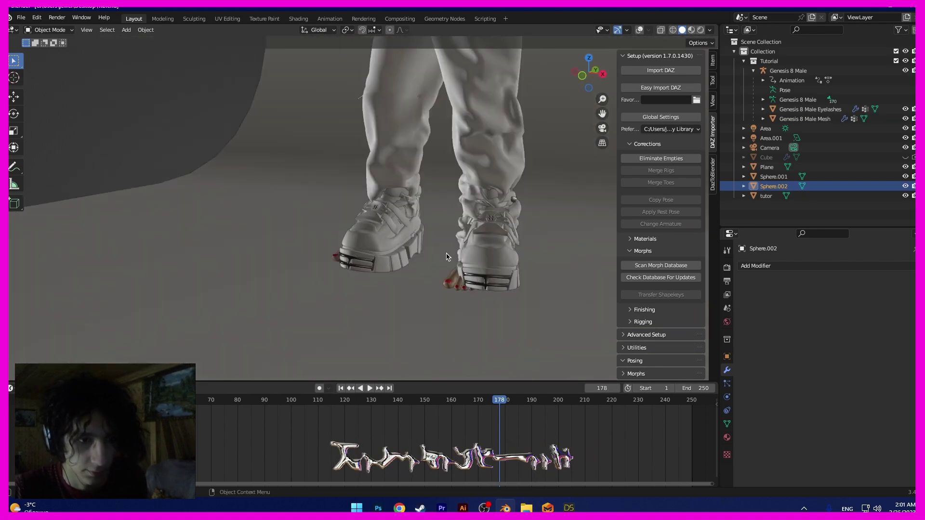
{"action": "key", "text": "r"}
{"action": "key", "text": "z"}
{"action": "left_click", "coordinate": [428, 267]}
Lower the boot Sphere.002 by about 0.091 m and reposition it over the foot
{"action": "key", "text": "g"}
{"action": "key", "text": "z"}
{"action": "left_click", "coordinate": [444, 284]}
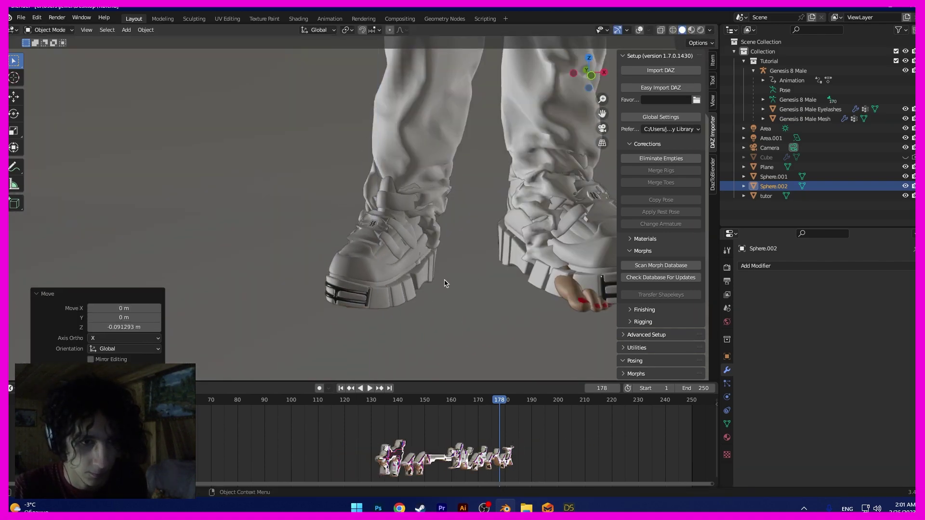
{"action": "key", "text": "g"}
{"action": "left_click", "coordinate": [372, 252]}
{"action": "mouse_move", "coordinate": [445, 284]}
{"action": "middle_mouse_down"}
{"action": "mouse_move", "coordinate": [386, 260]}
{"action": "mouse_move", "coordinate": [347, 262]}
{"action": "middle_mouse_up"}
{"action": "left_click", "coordinate": [371, 252]}
Select the other boot, Sphere.001, and preview the whole dressed figure in rendered viewport shading
{"action": "left_click", "coordinate": [482, 193]}
{"action": "left_click", "coordinate": [701, 30]}
{"action": "scroll", "coordinate": [328, 198], "scroll_direction": "down", "scroll_amount": 5}
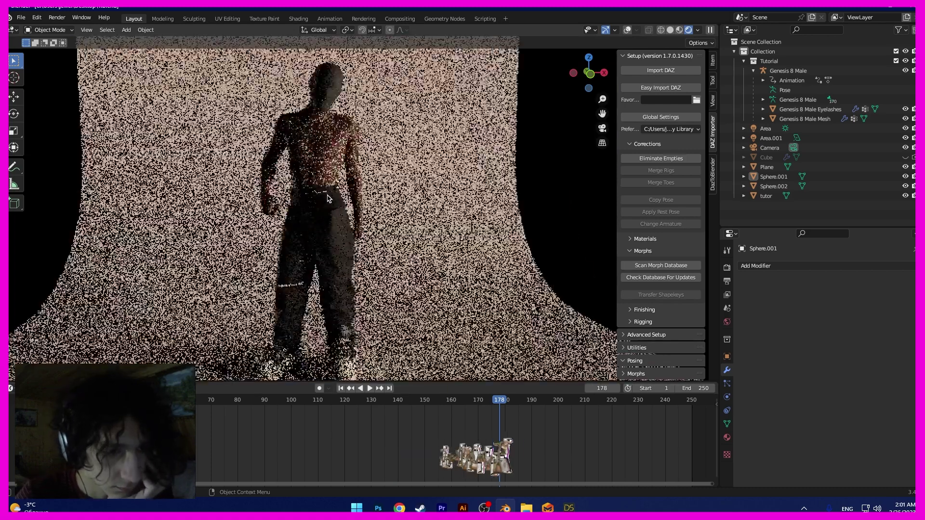